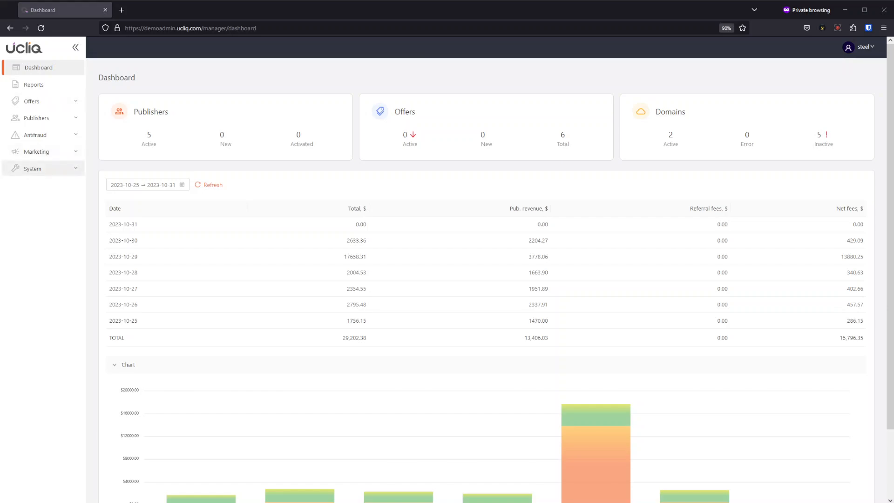
Step: Create an active category named Test category in the system settings and save it
{"action": "left_click", "coordinate": [49, 175]}
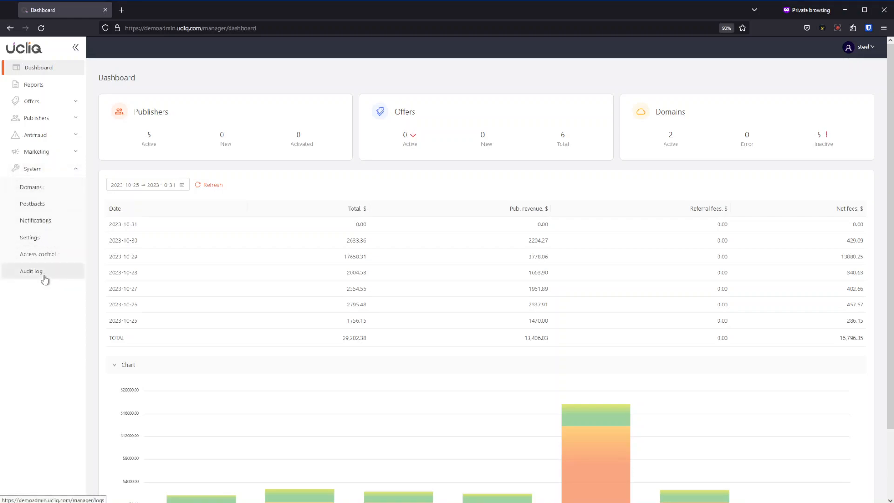
{"action": "left_click", "coordinate": [40, 237]}
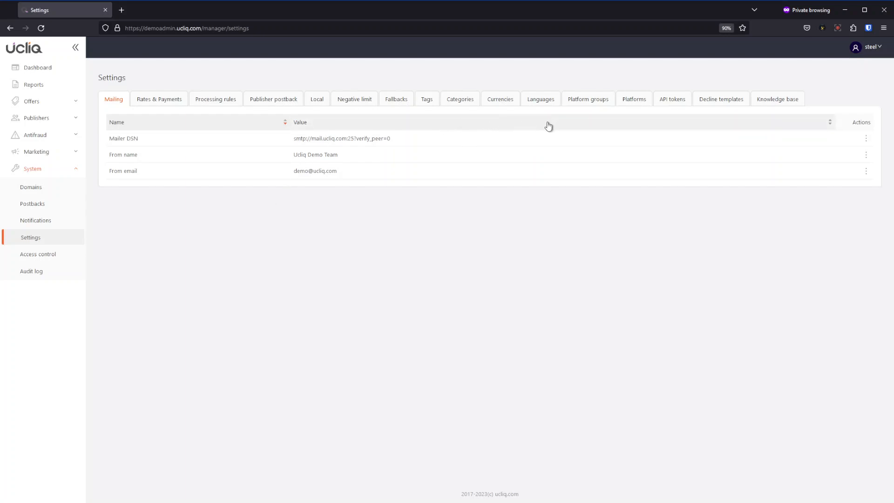
{"action": "left_click", "coordinate": [458, 99]}
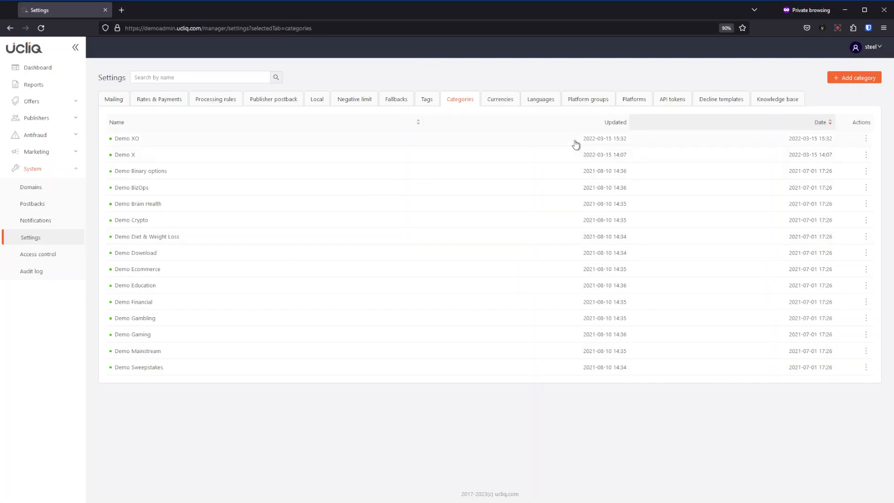
{"action": "left_click", "coordinate": [844, 79]}
{"action": "left_click", "coordinate": [431, 124]}
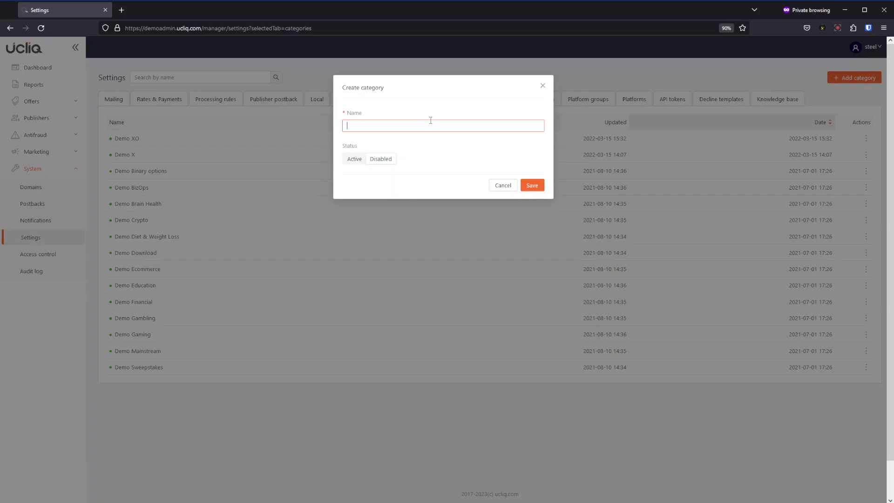
{"action": "type", "text": "Test categorty"}
{"action": "key", "text": "BackSpace"}
{"action": "left_click", "coordinate": [354, 158]}
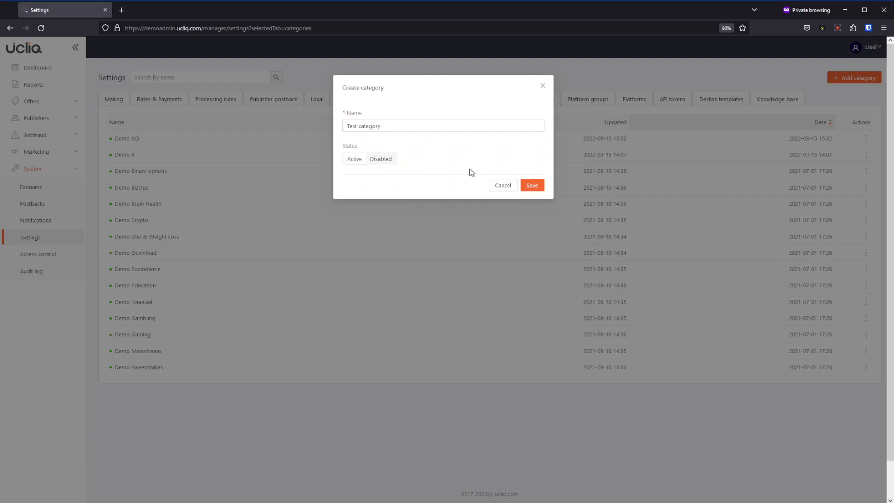
{"action": "left_click", "coordinate": [532, 185]}
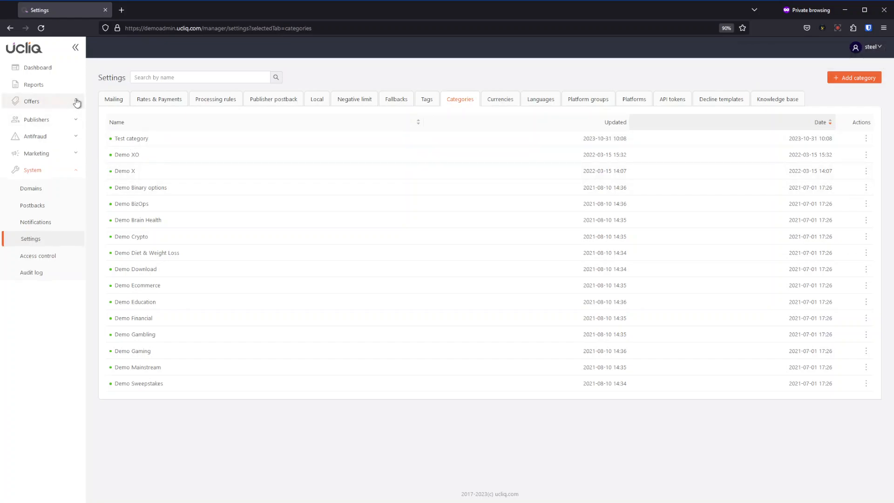
Step: Open the offers list and compare its grid and card views, examining the details on the DM_Offer card
{"action": "left_click", "coordinate": [74, 100]}
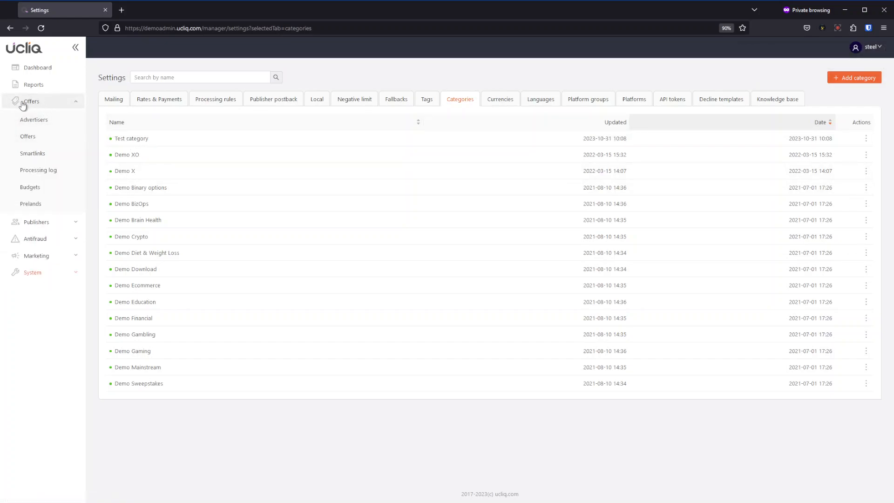
{"action": "left_click", "coordinate": [40, 136]}
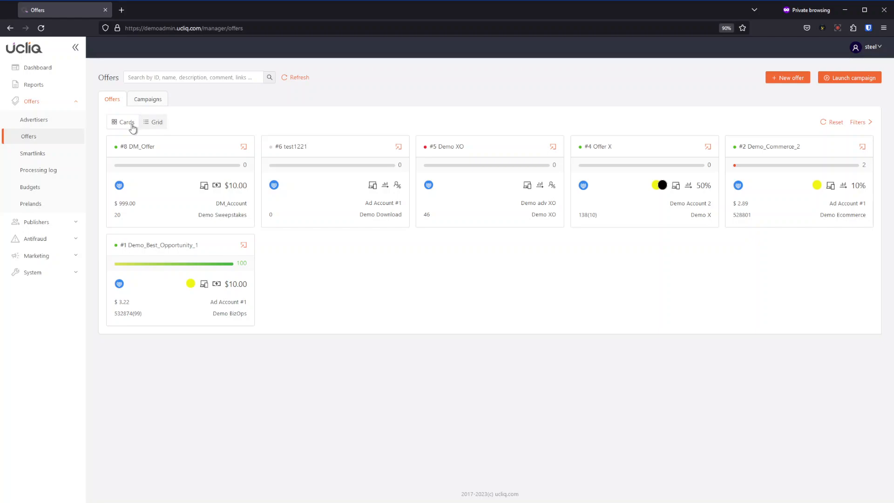
{"action": "left_click", "coordinate": [155, 122]}
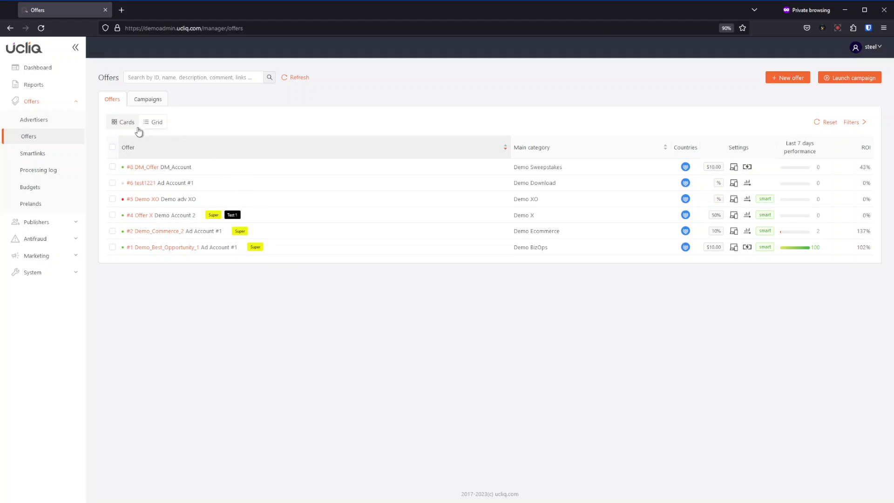
{"action": "left_click", "coordinate": [122, 122]}
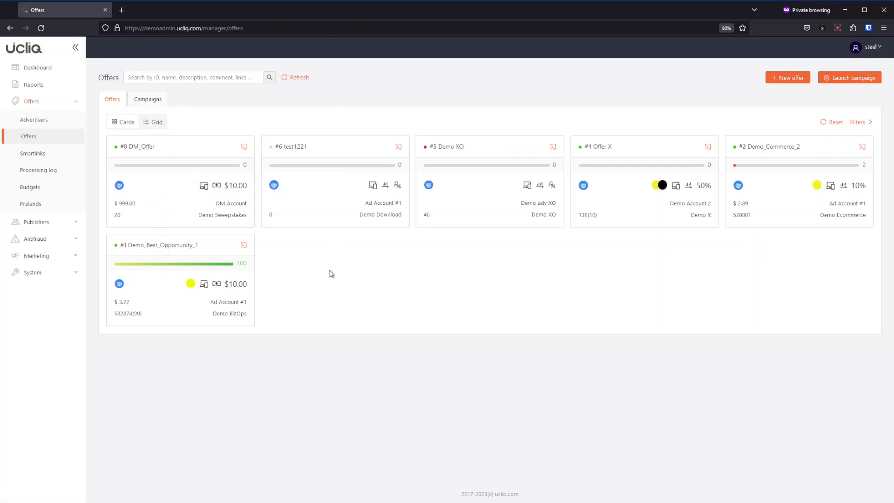
{"action": "mouse_move", "coordinate": [152, 168]}
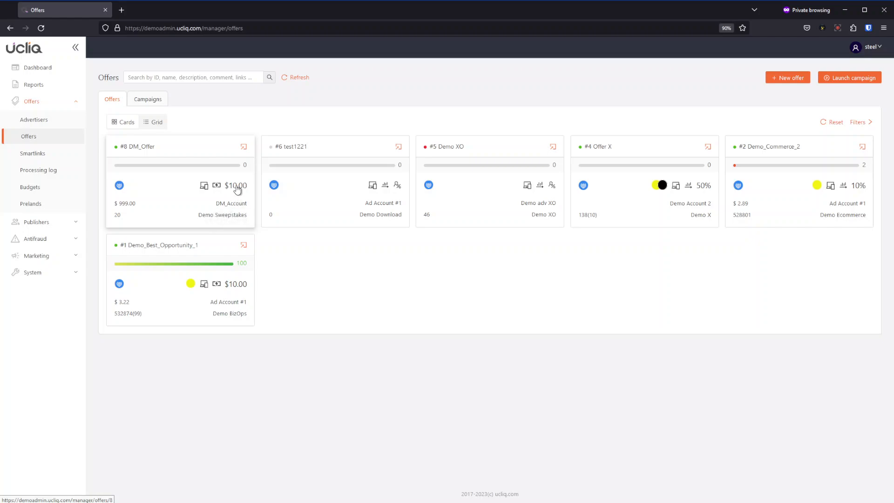
{"action": "mouse_move", "coordinate": [124, 205]}
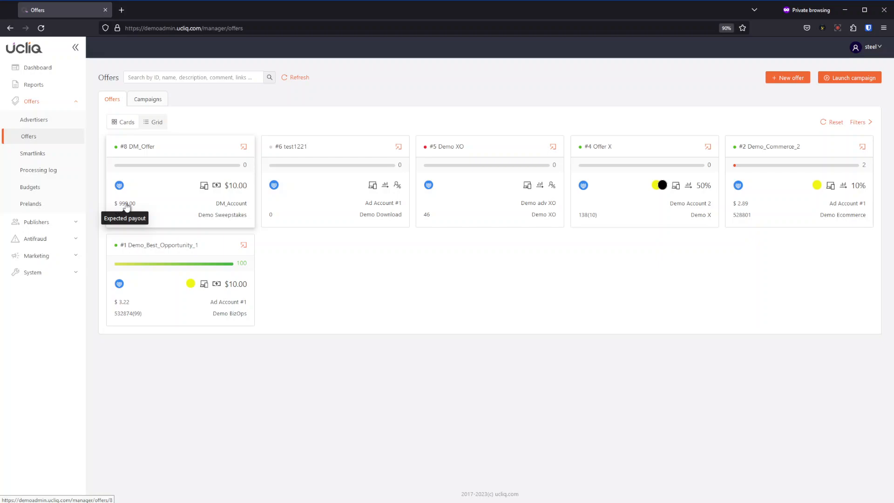
{"action": "mouse_move", "coordinate": [230, 206]}
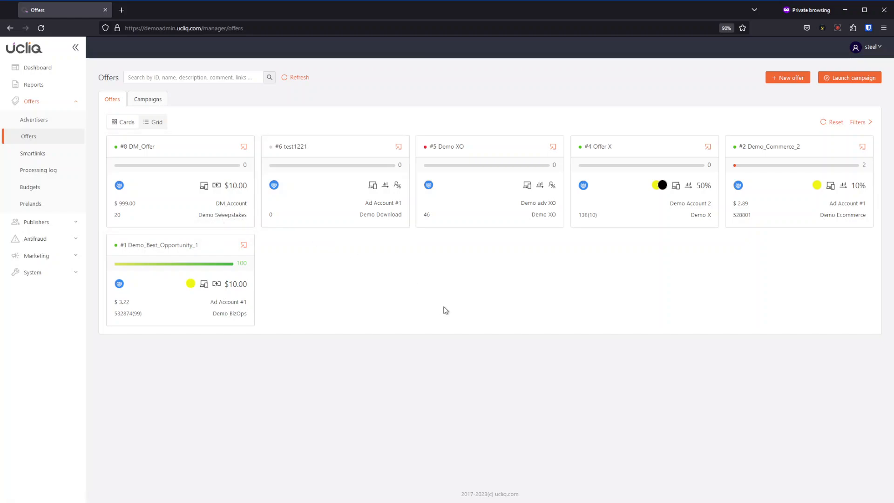
Step: Start a new offer with the name Test offer 1 and the original name Original Name test offer International
{"action": "left_click", "coordinate": [800, 77]}
{"action": "left_click", "coordinate": [447, 115]}
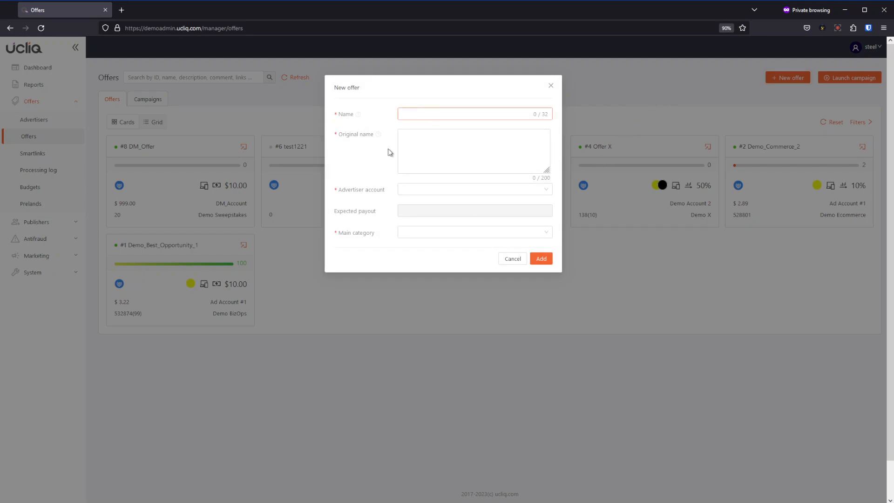
{"action": "left_click", "coordinate": [418, 144]}
{"action": "left_click", "coordinate": [407, 116]}
{"action": "mouse_move", "coordinate": [359, 117]}
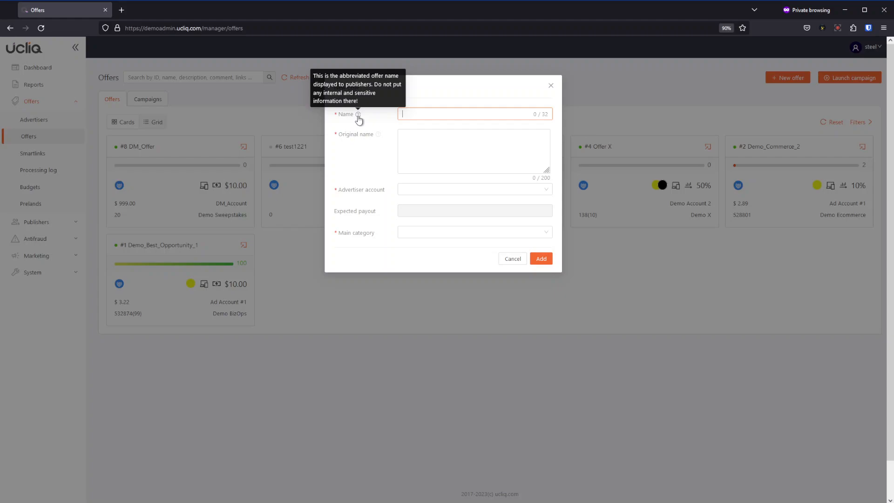
{"action": "mouse_move", "coordinate": [379, 136]}
{"action": "type", "text": "Test offer 1"}
{"action": "left_click", "coordinate": [404, 135]}
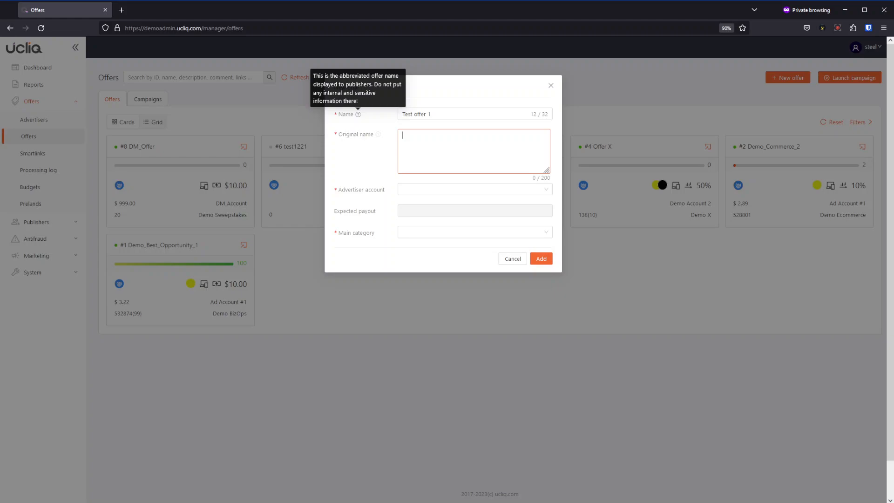
{"action": "type", "text": "Original Name test offer International"}
Step: Assign the new offer to Test advertiser account 1 with an expected payout of $5
{"action": "left_click", "coordinate": [415, 190]}
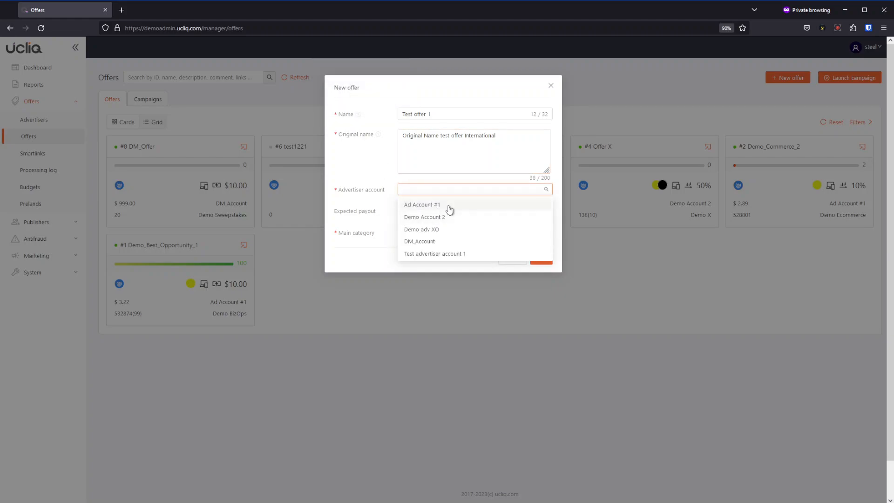
{"action": "left_click", "coordinate": [457, 254]}
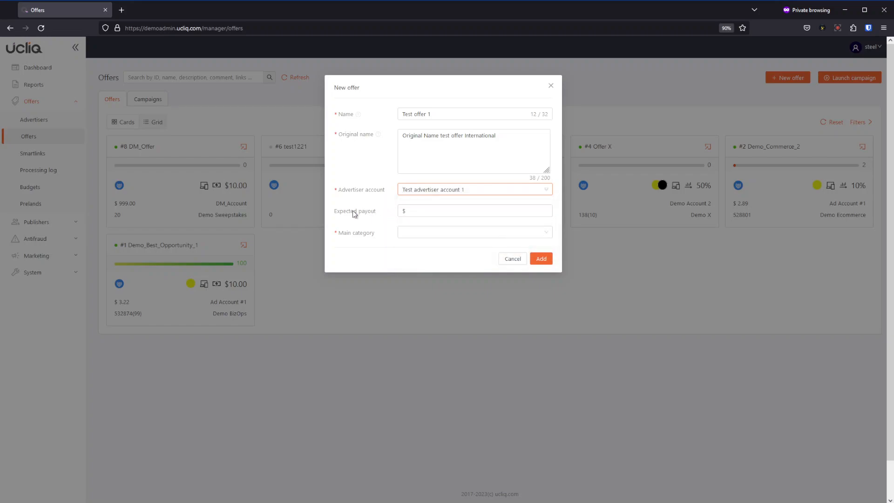
{"action": "left_click", "coordinate": [433, 212]}
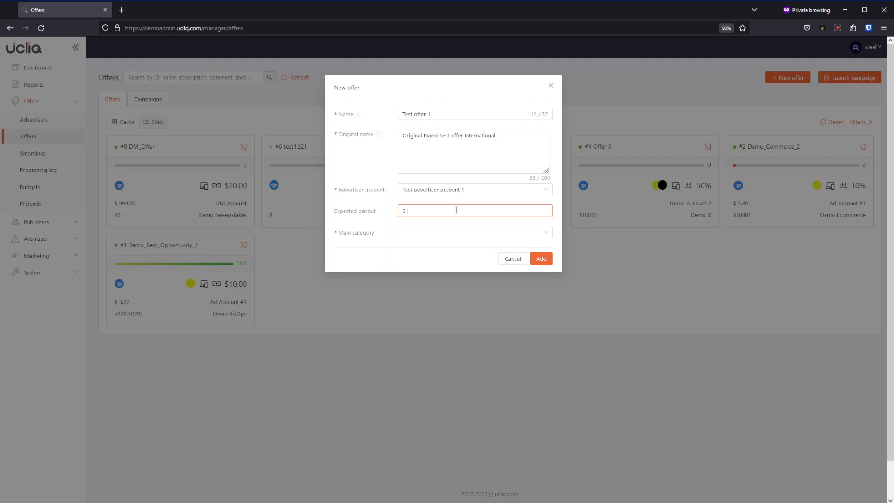
{"action": "type", "text": "5"}
Step: Set the new offer's main category to Test category and add the offer
{"action": "left_click", "coordinate": [474, 232]}
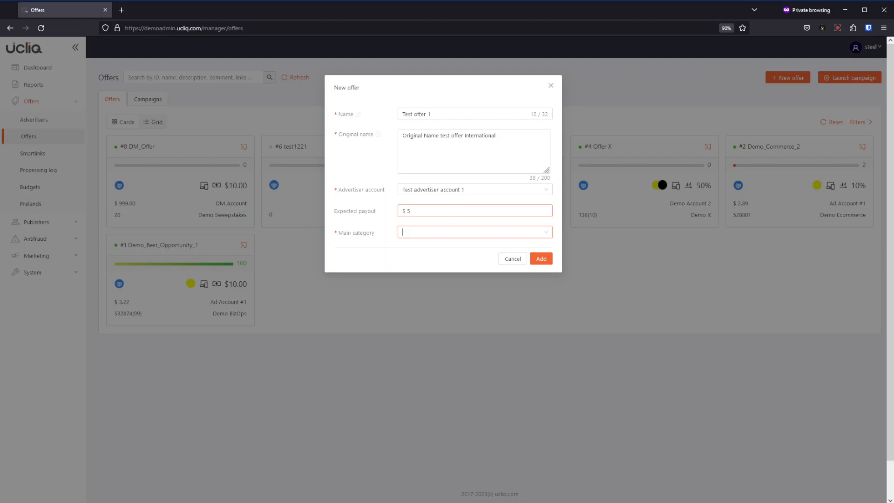
{"action": "left_click", "coordinate": [443, 234]}
{"action": "scroll", "coordinate": [443, 279], "scroll_direction": "down", "scroll_amount": 5}
{"action": "left_click", "coordinate": [410, 332]}
{"action": "left_click", "coordinate": [541, 259]}
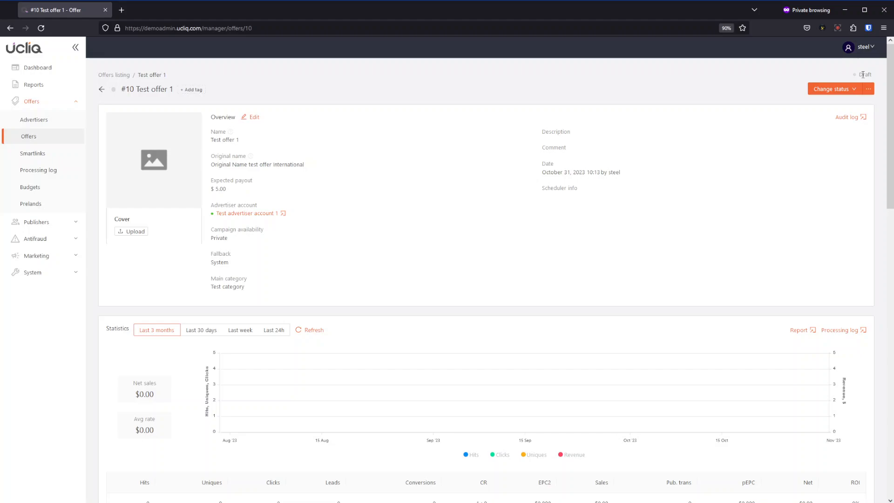
Step: Review the status options available for Test offer 1 without changing its status
{"action": "left_click", "coordinate": [855, 90]}
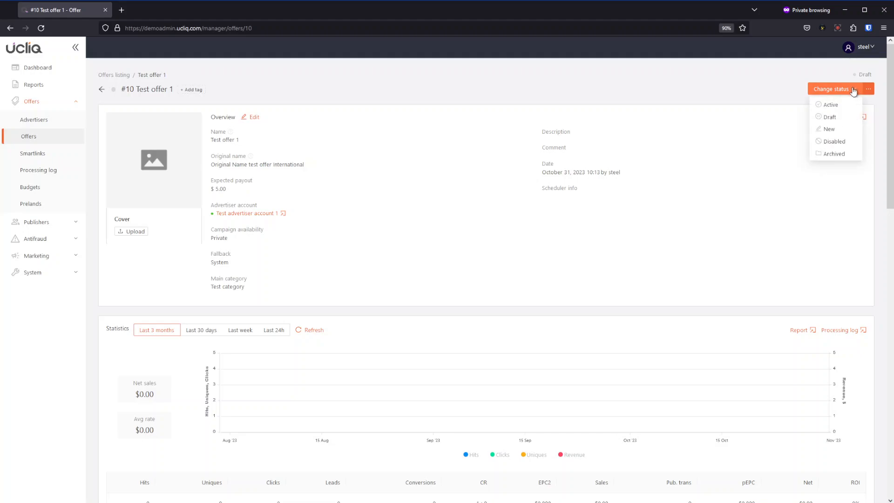
{"action": "left_click", "coordinate": [855, 90]}
{"action": "left_click", "coordinate": [855, 90]}
{"action": "left_click", "coordinate": [853, 91]}
{"action": "left_click", "coordinate": [851, 92]}
{"action": "left_click", "coordinate": [851, 92]}
{"action": "left_click", "coordinate": [852, 90]}
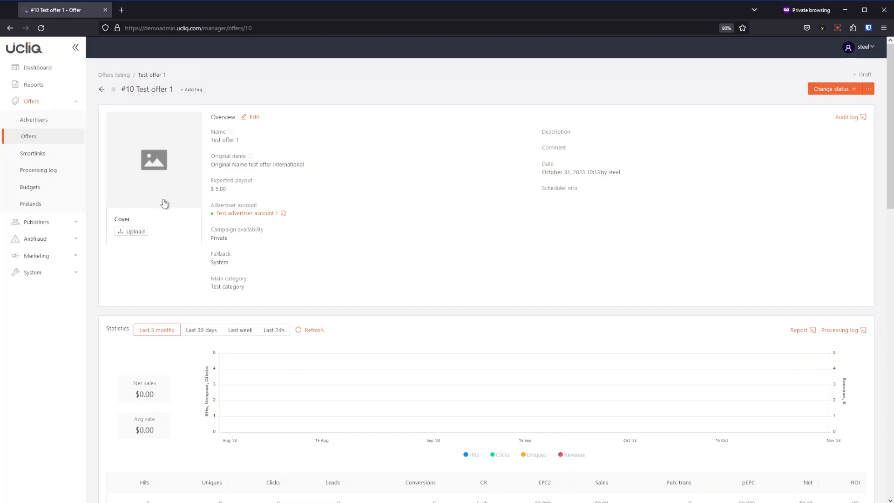
Step: Look through the sections of the offer page, including the upload area for creatives
{"action": "scroll", "coordinate": [386, 193], "scroll_direction": "down", "scroll_amount": 10}
{"action": "scroll", "coordinate": [384, 189], "scroll_direction": "down", "scroll_amount": 4}
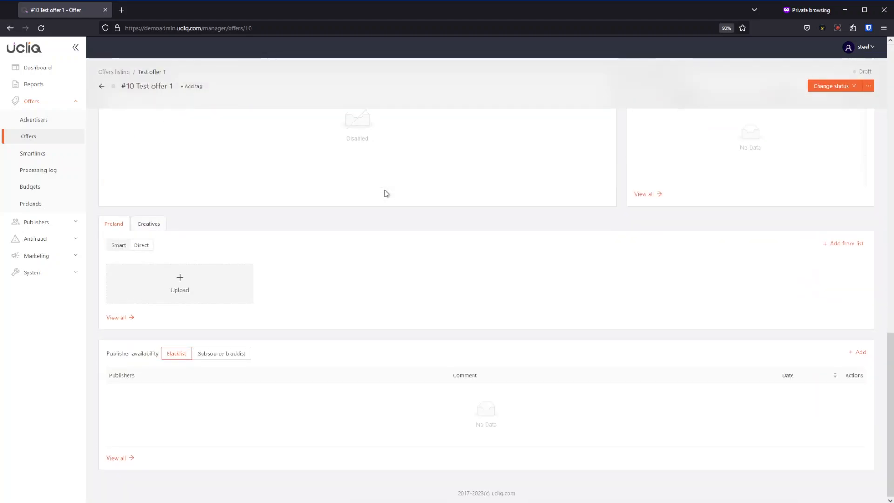
{"action": "left_click", "coordinate": [154, 224]}
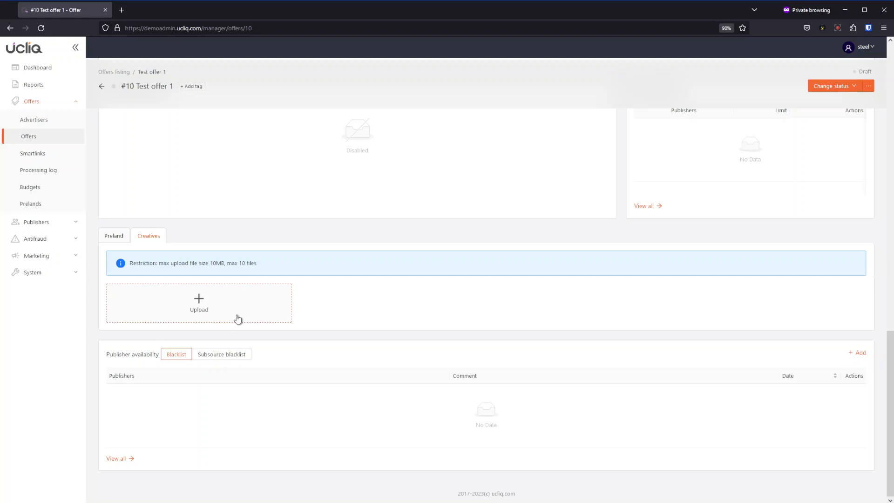
{"action": "scroll", "coordinate": [309, 285], "scroll_direction": "up", "scroll_amount": 20}
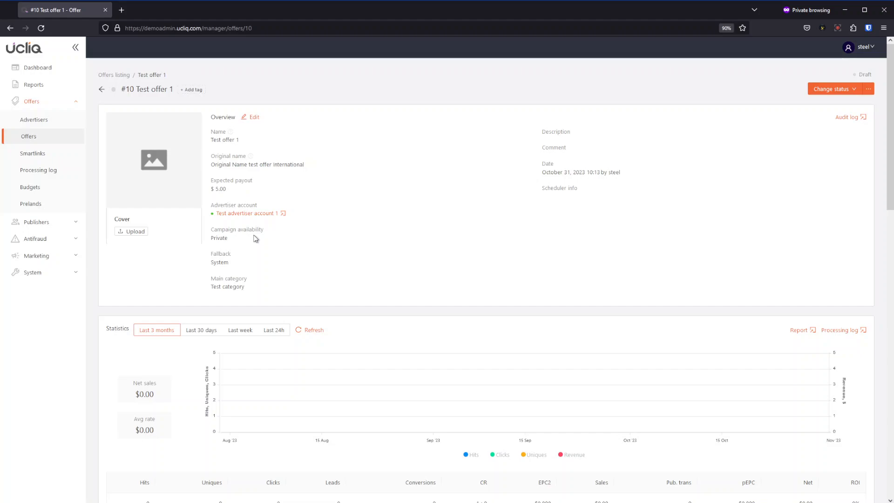
Step: Edit the overview of Test offer 1 with campaigns set to Available and fallback set to Smart, and save it
{"action": "left_click", "coordinate": [251, 118]}
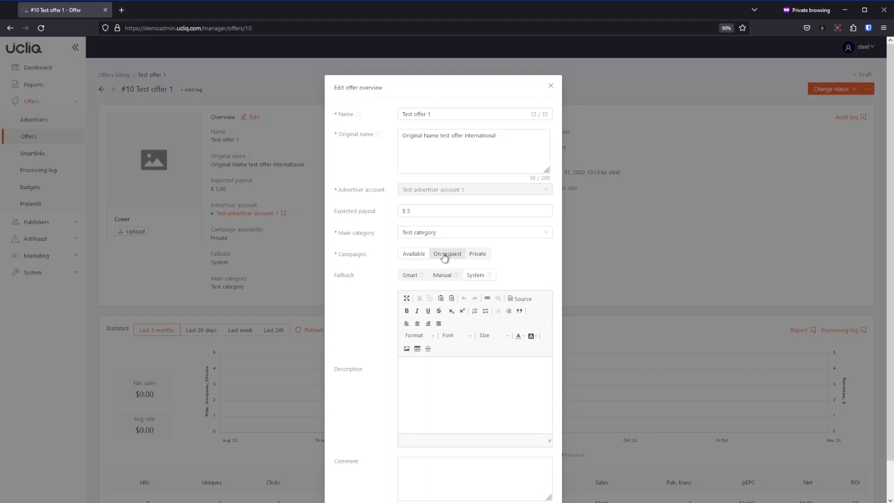
{"action": "scroll", "coordinate": [524, 258], "scroll_direction": "down", "scroll_amount": 2}
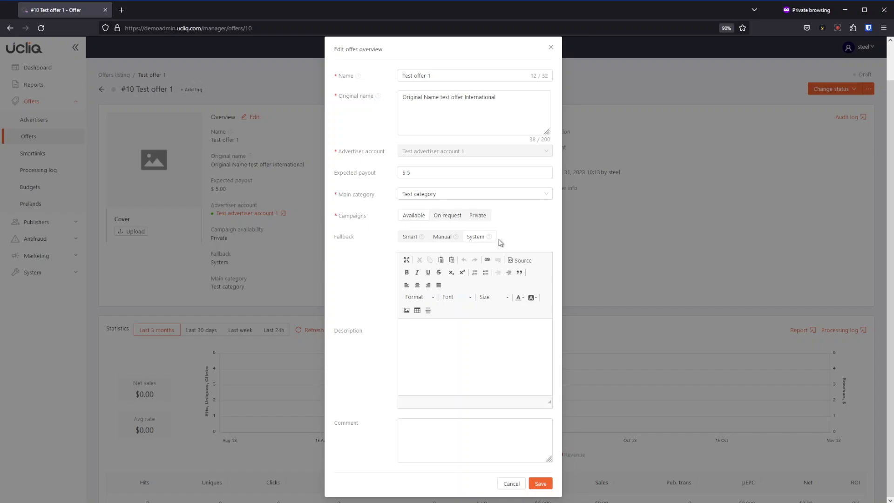
{"action": "left_click", "coordinate": [440, 237]}
{"action": "left_click", "coordinate": [405, 258]}
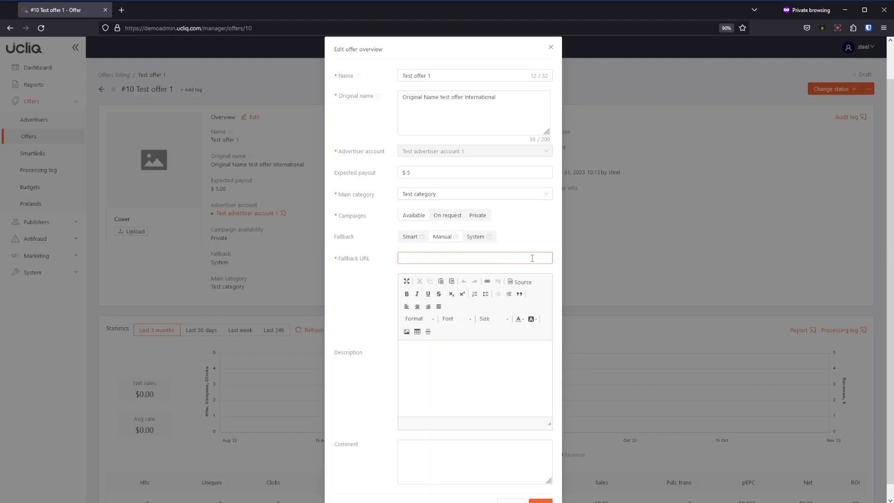
{"action": "mouse_move", "coordinate": [422, 238]}
{"action": "left_click", "coordinate": [410, 235]}
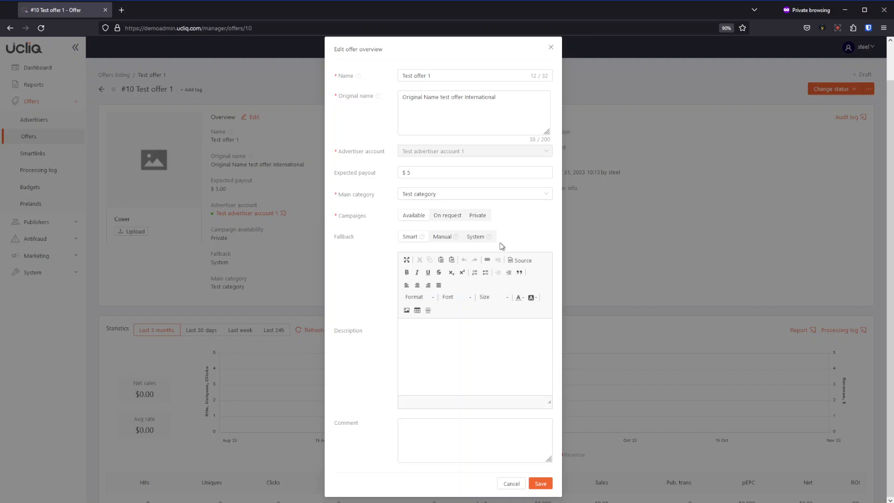
{"action": "mouse_move", "coordinate": [422, 237]}
{"action": "left_click", "coordinate": [433, 335]}
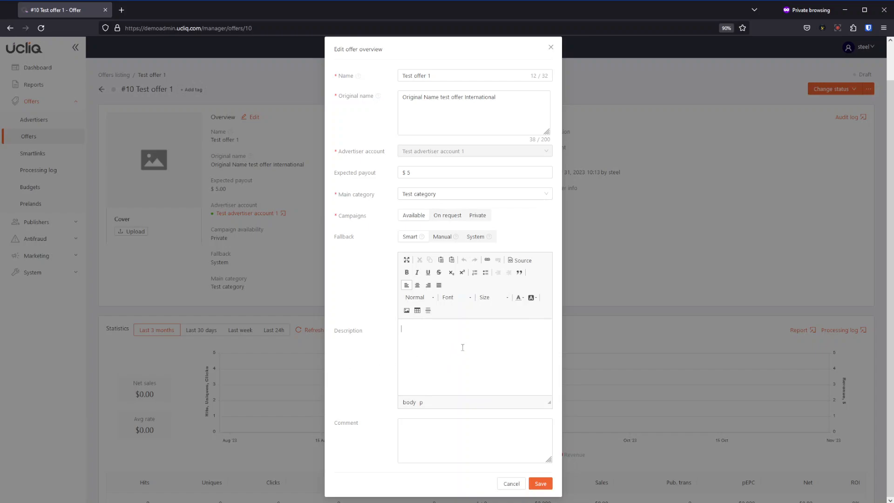
{"action": "left_click", "coordinate": [541, 483]}
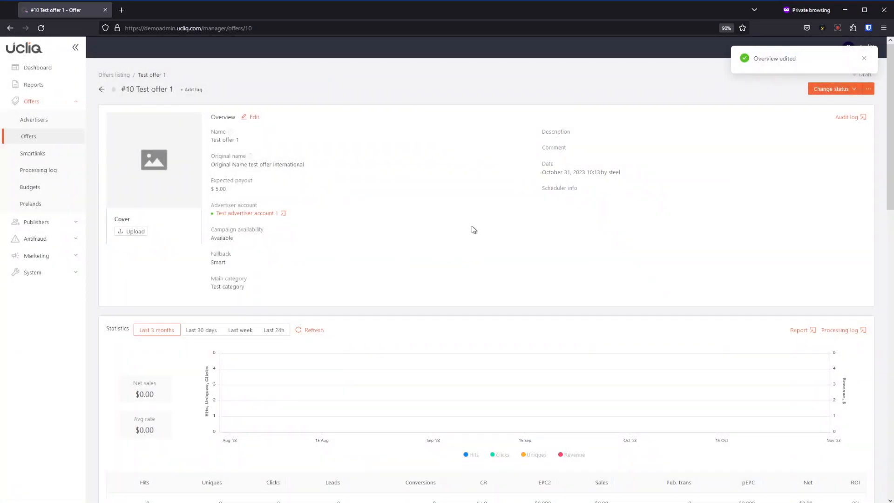
Step: Open the traffic requirements of Test offer 1 for editing
{"action": "scroll", "coordinate": [474, 228], "scroll_direction": "down", "scroll_amount": 3}
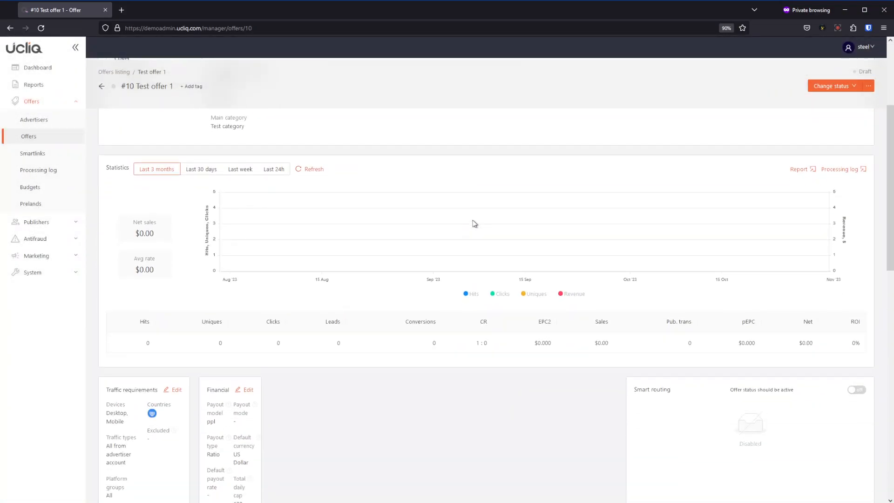
{"action": "scroll", "coordinate": [474, 224], "scroll_direction": "down", "scroll_amount": 1}
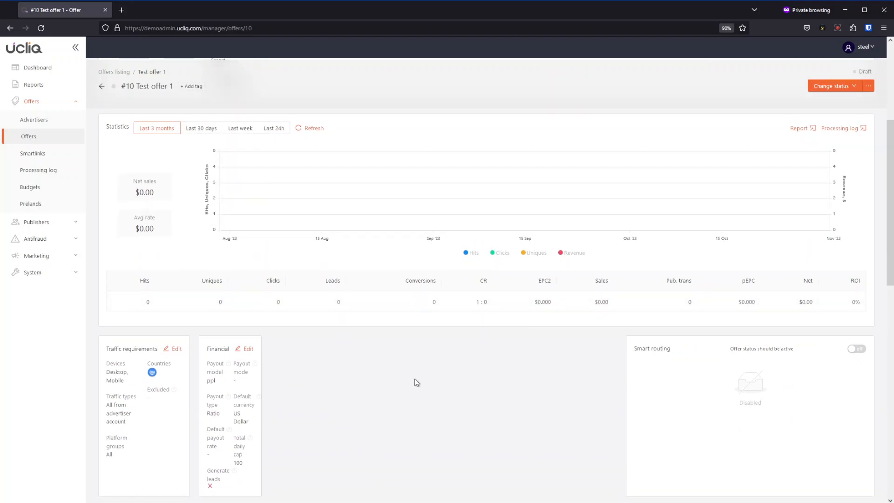
{"action": "scroll", "coordinate": [397, 340], "scroll_direction": "down", "scroll_amount": 5}
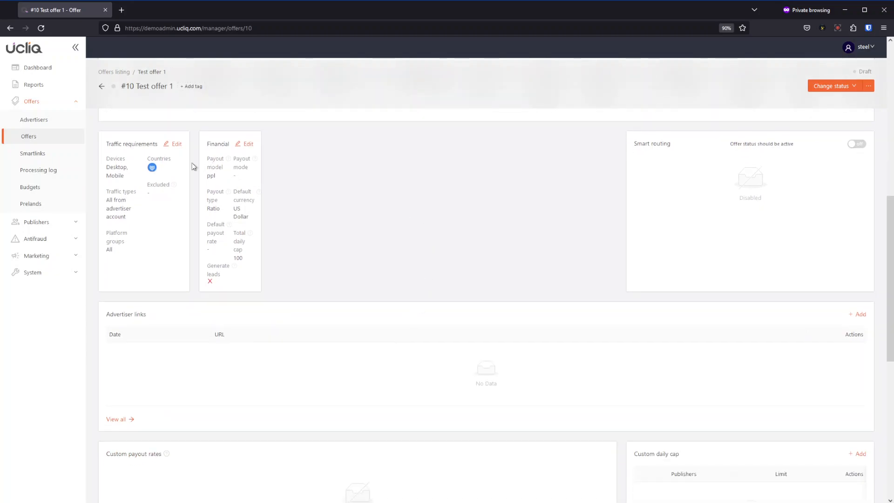
{"action": "left_click", "coordinate": [173, 144]}
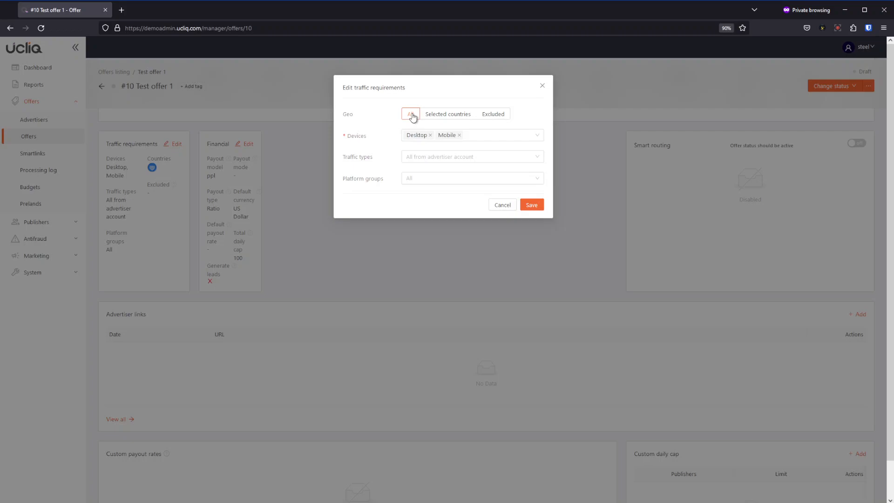
Step: Switch the geo targeting to selected countries and browse the list of available countries
{"action": "left_click", "coordinate": [450, 118]}
{"action": "left_click", "coordinate": [444, 157]}
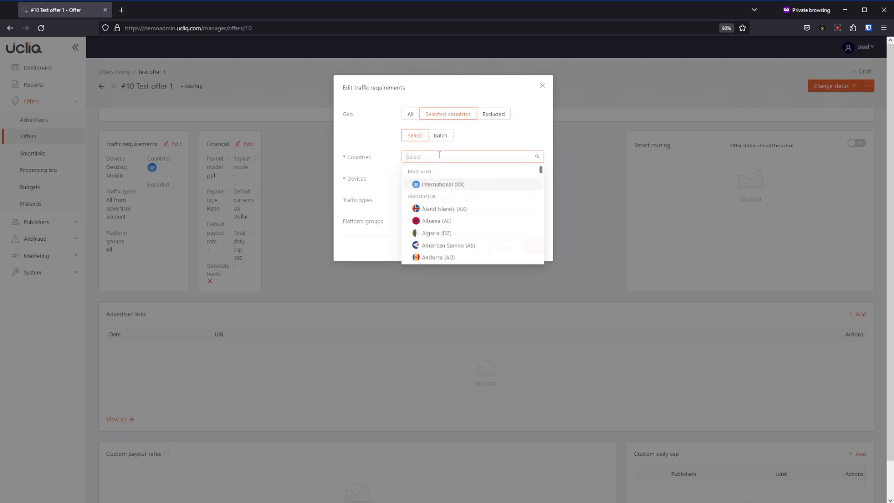
{"action": "scroll", "coordinate": [450, 223], "scroll_direction": "down", "scroll_amount": 8}
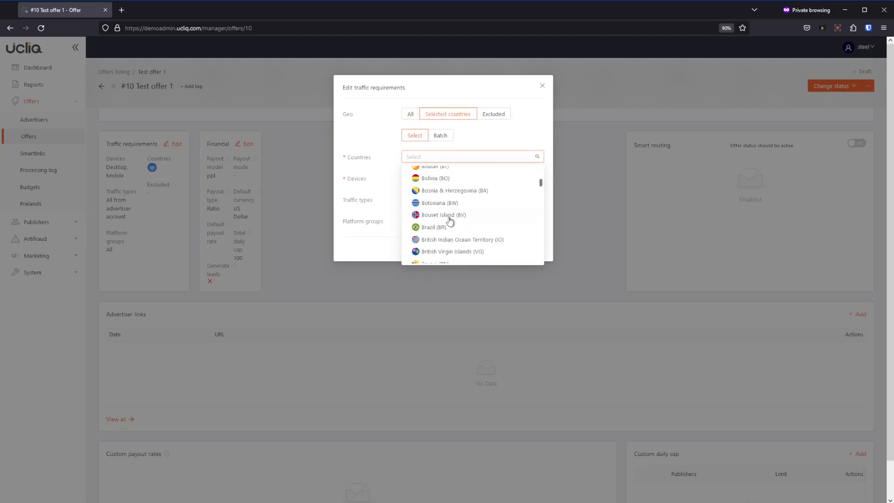
{"action": "left_click", "coordinate": [382, 145]}
Step: Enter US/CA as a batch of selected countries, try the excluded-countries option, and return the geo targeting to All
{"action": "left_click", "coordinate": [440, 136]}
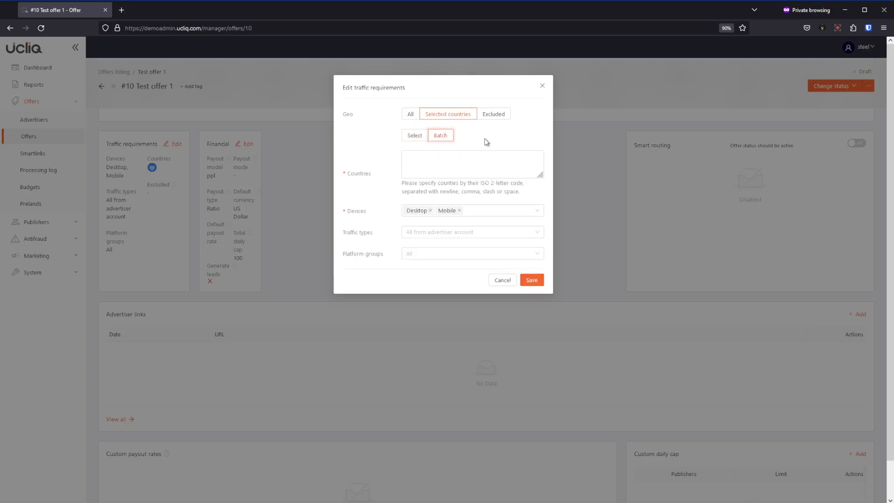
{"action": "left_click", "coordinate": [453, 161]}
{"action": "left_click", "coordinate": [453, 160]}
{"action": "type", "text": "US/"}
{"action": "key", "text": "BackSpace"}
{"action": "type", "text": "/"}
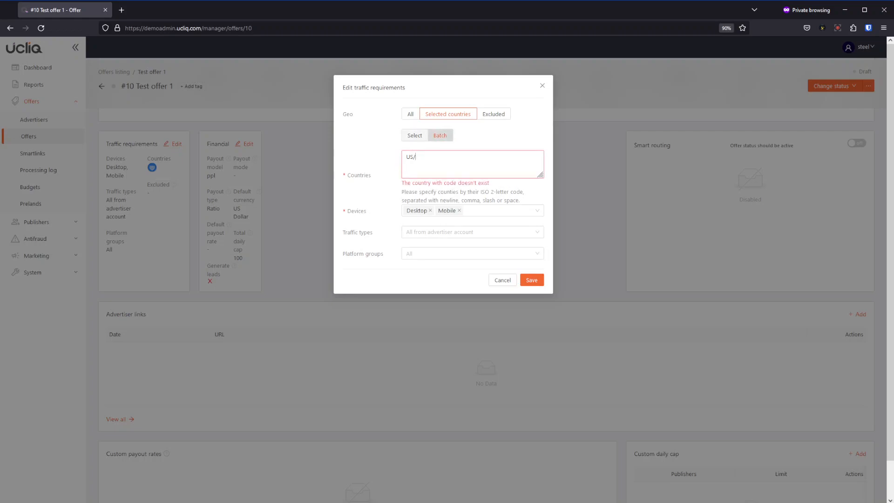
{"action": "key", "text": "BackSpace"}
{"action": "key", "text": "BackSpace"}
{"action": "type", "text": "S/"}
{"action": "type", "text": "CA"}
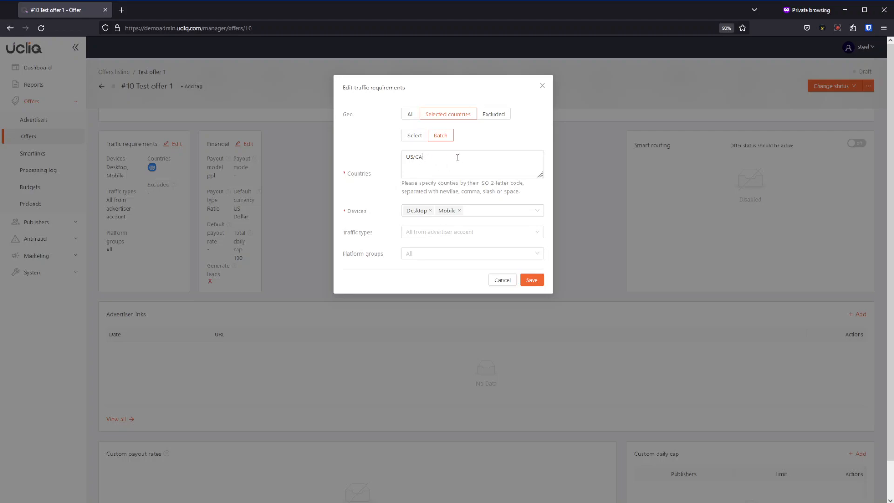
{"action": "left_click", "coordinate": [493, 117]}
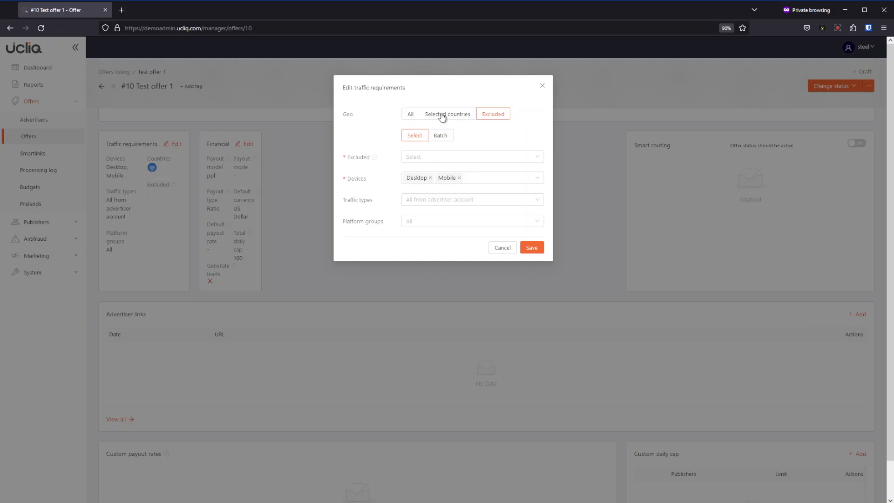
{"action": "left_click", "coordinate": [411, 115]}
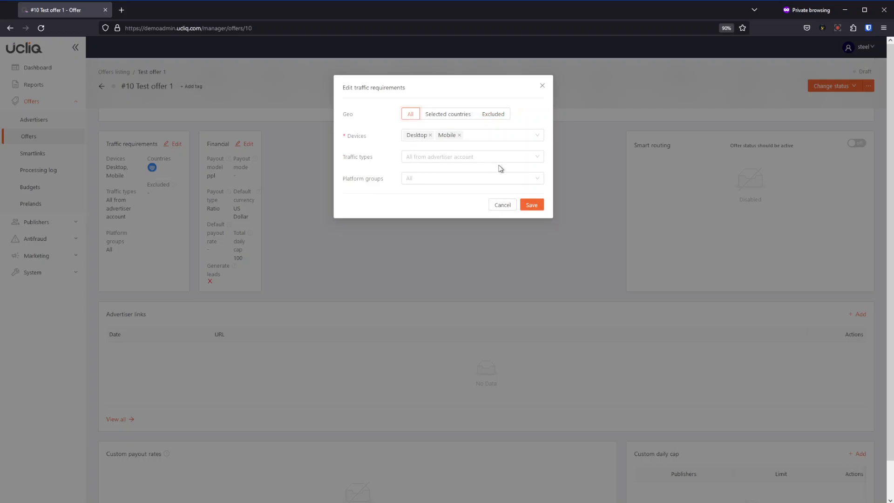
Step: Review the device, traffic type and platform group options without changing them, and save the traffic requirements
{"action": "left_click", "coordinate": [495, 135]}
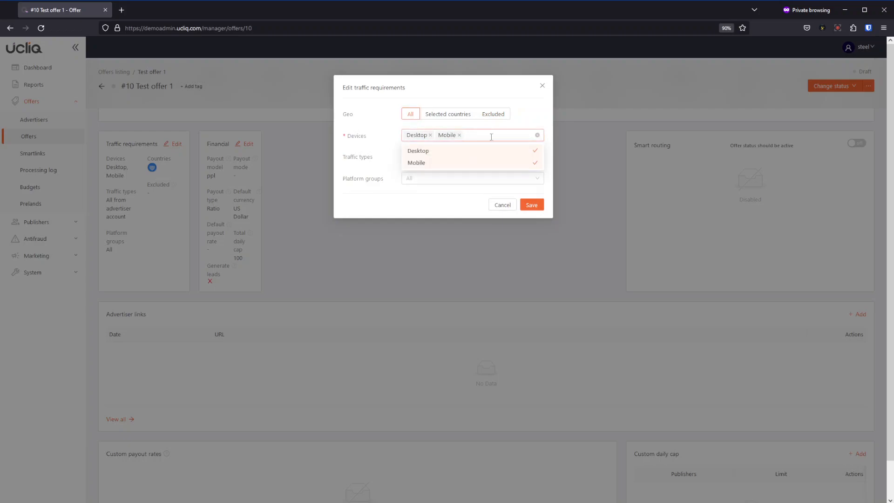
{"action": "left_click", "coordinate": [379, 130]}
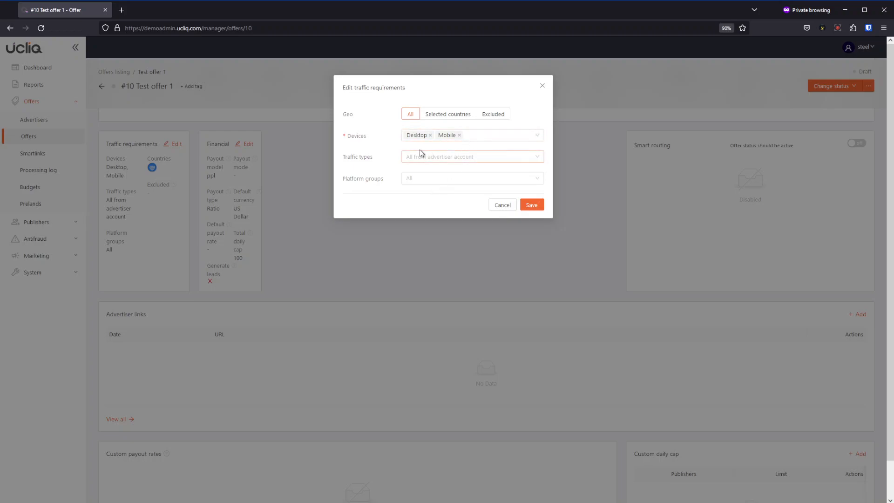
{"action": "left_click", "coordinate": [437, 157]}
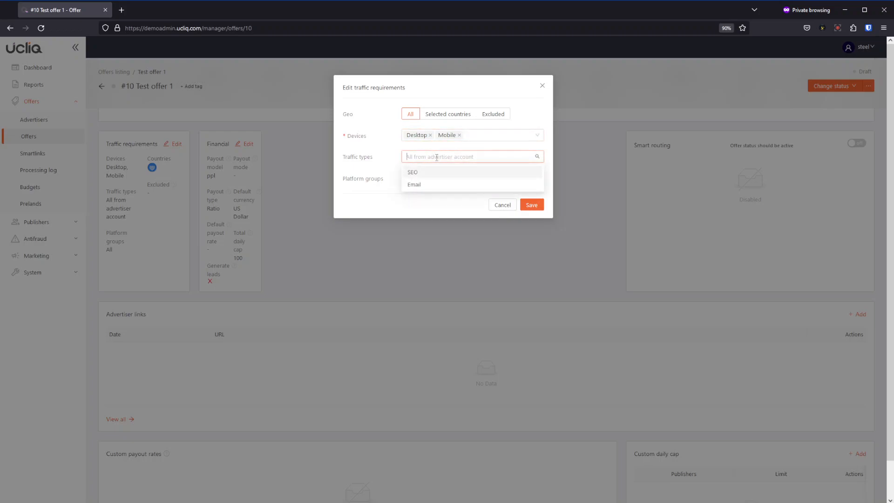
{"action": "left_click", "coordinate": [391, 155]}
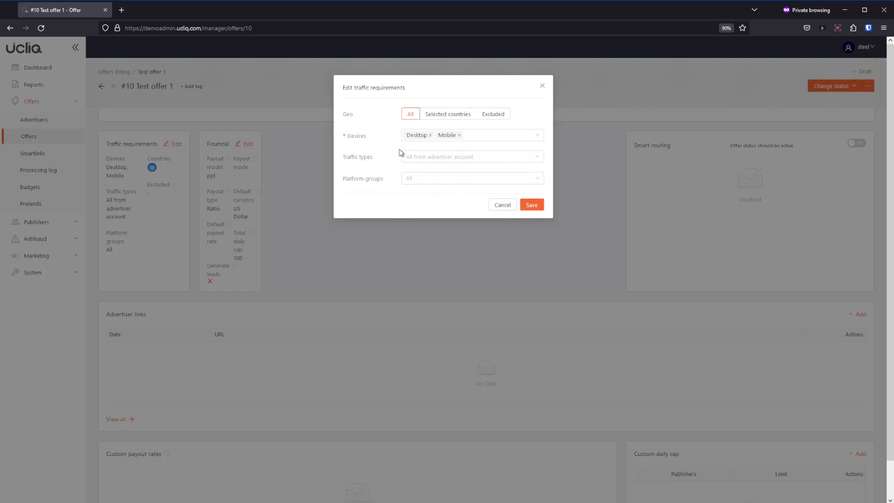
{"action": "left_click", "coordinate": [434, 157]}
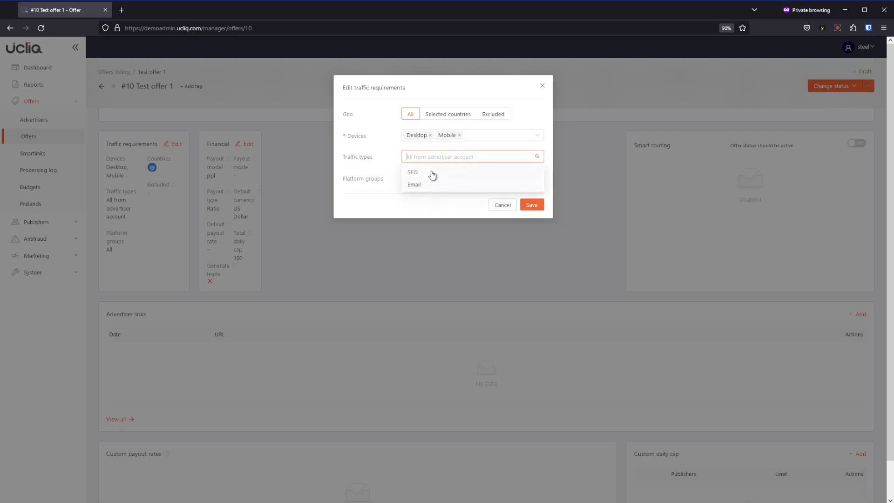
{"action": "left_click", "coordinate": [385, 149]}
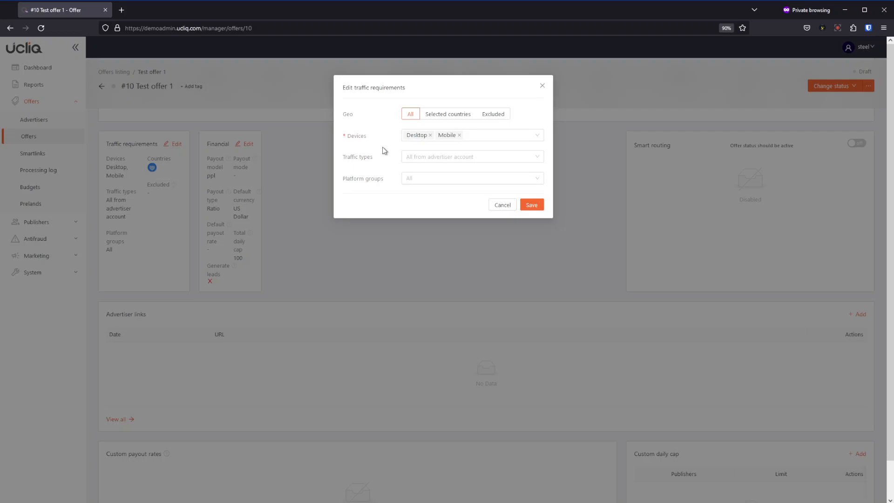
{"action": "left_click", "coordinate": [434, 158]}
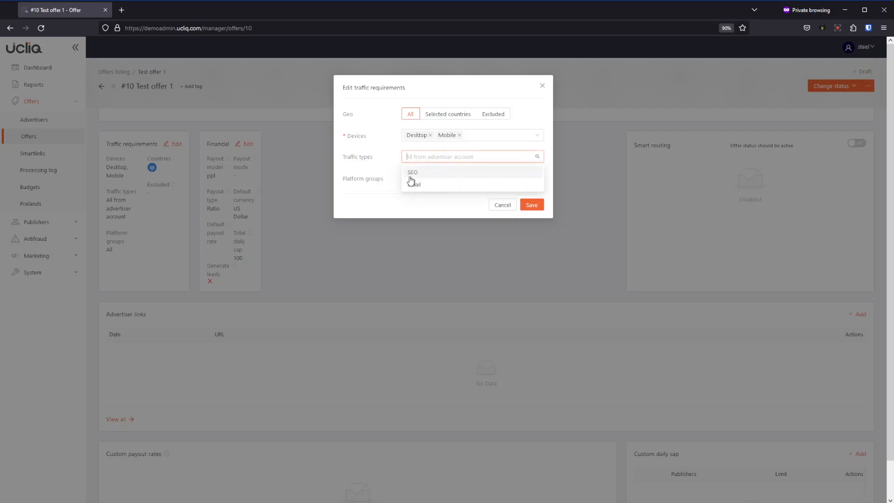
{"action": "left_click", "coordinate": [395, 159]}
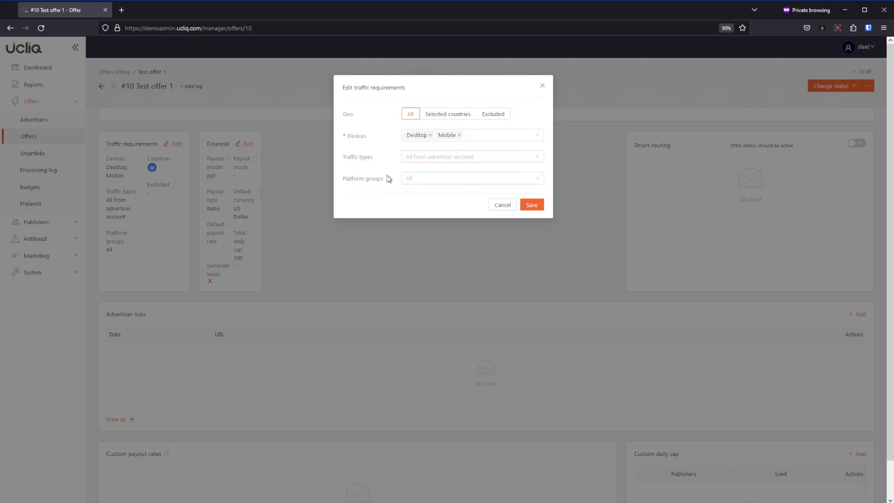
{"action": "left_click", "coordinate": [436, 178]}
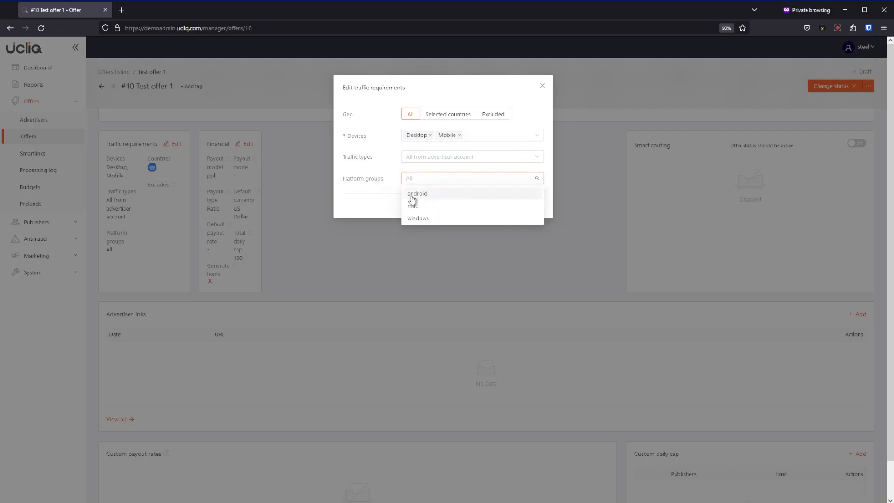
{"action": "left_click", "coordinate": [384, 190]}
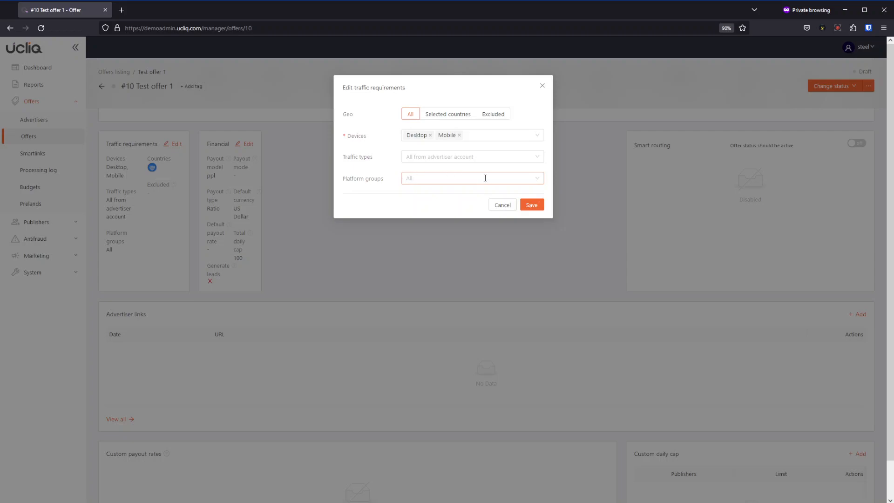
{"action": "left_click", "coordinate": [532, 204]}
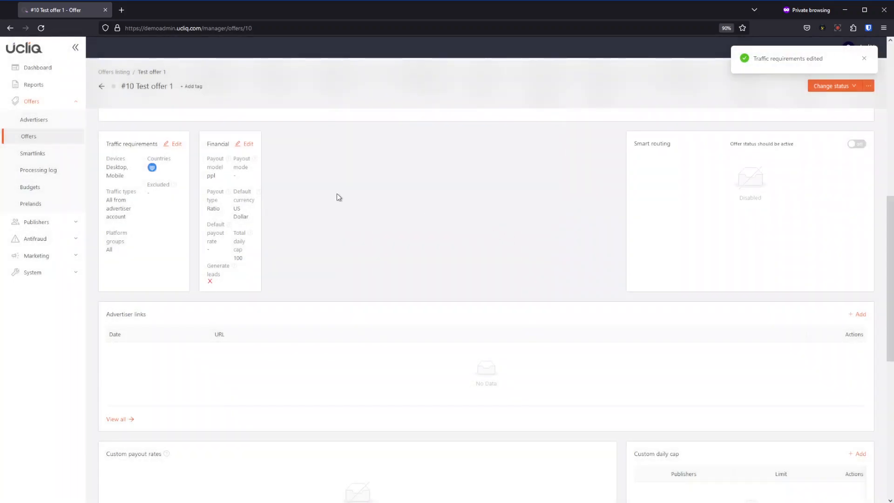
Step: Turn off the use of the publisher's ratio in the offer's financial settings and set the default payout rate to 80%
{"action": "left_click", "coordinate": [250, 145]}
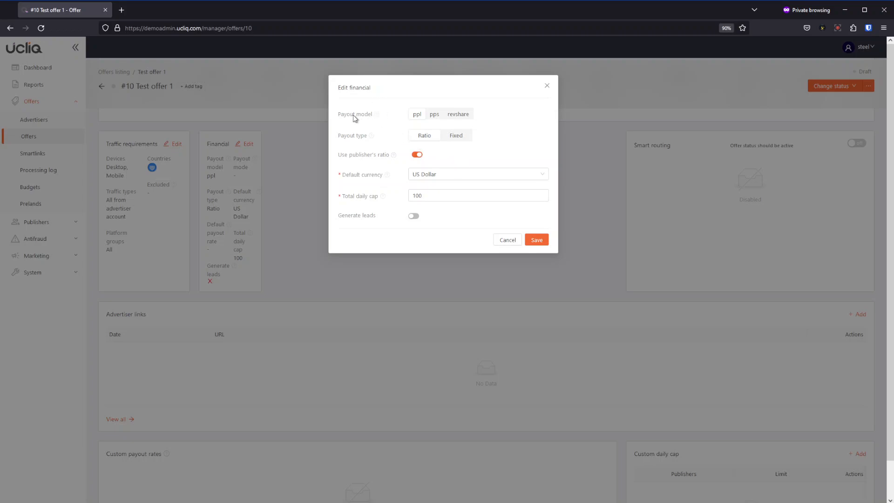
{"action": "mouse_move", "coordinate": [376, 114]}
{"action": "mouse_move", "coordinate": [372, 136]}
{"action": "mouse_move", "coordinate": [394, 156]}
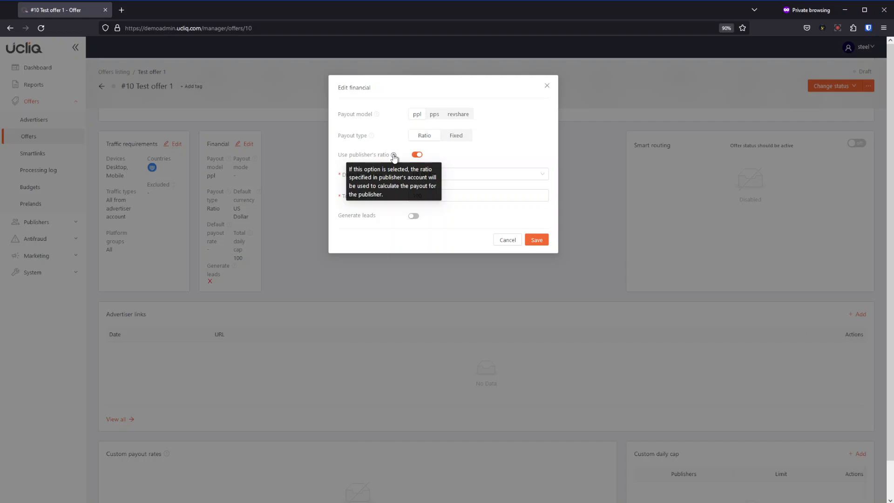
{"action": "left_click", "coordinate": [417, 155]}
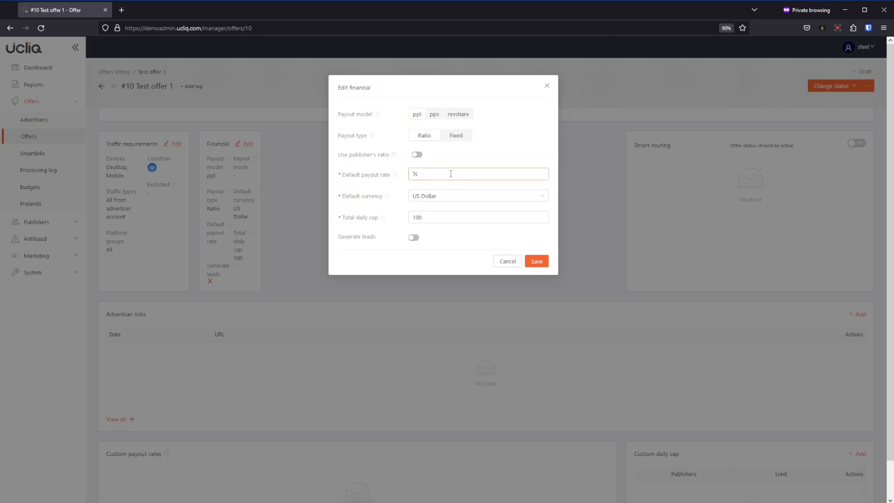
{"action": "type", "text": "0"}
Step: Check the default currency and total daily cap without changing them, and save the financial settings
{"action": "left_click", "coordinate": [445, 200]}
{"action": "left_click", "coordinate": [445, 199]}
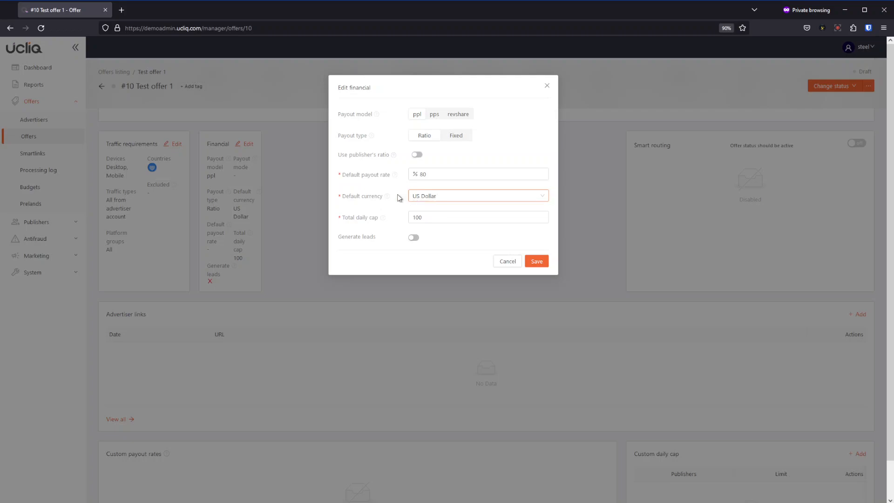
{"action": "left_click", "coordinate": [468, 200]}
{"action": "left_click", "coordinate": [467, 200]}
{"action": "left_click", "coordinate": [437, 217]}
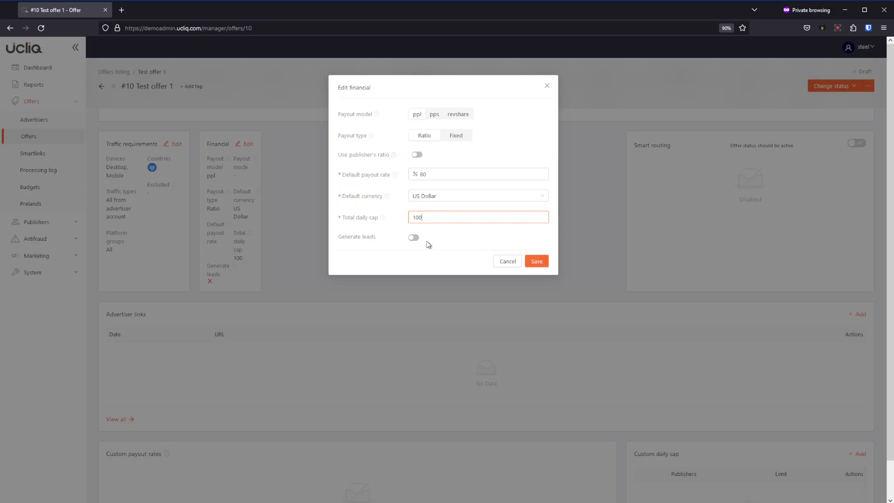
{"action": "left_click", "coordinate": [543, 264]}
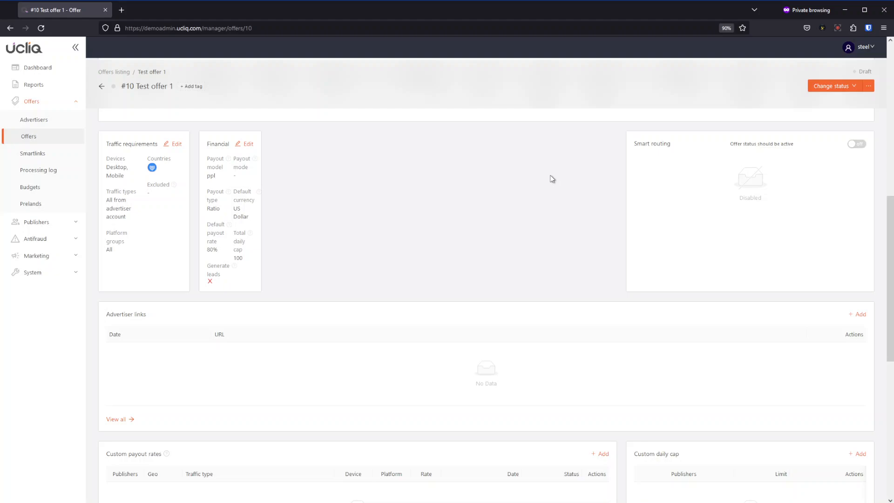
{"action": "scroll", "coordinate": [551, 178], "scroll_direction": "down", "scroll_amount": 2}
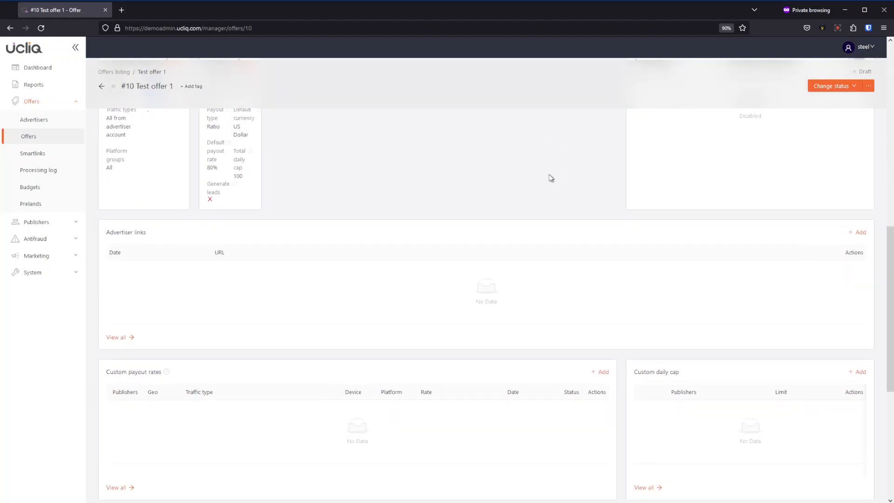
{"action": "scroll", "coordinate": [551, 177], "scroll_direction": "down", "scroll_amount": 1}
{"action": "scroll", "coordinate": [551, 177], "scroll_direction": "down", "scroll_amount": 1}
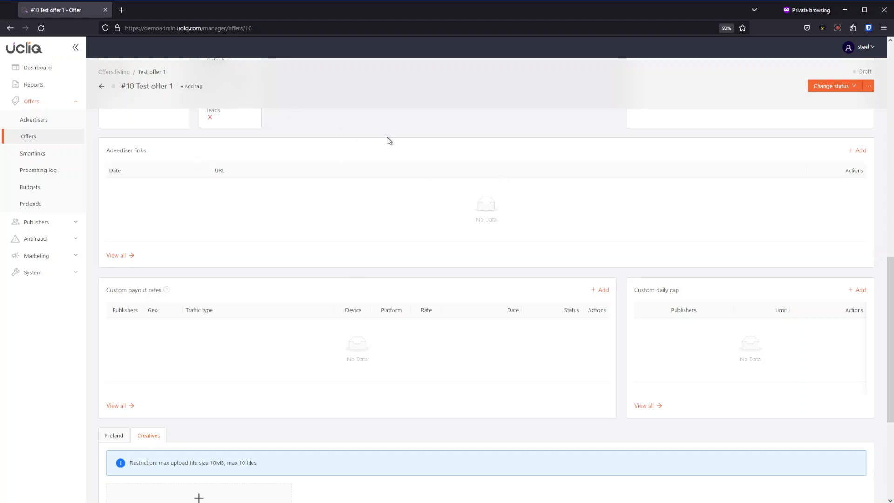
{"action": "left_click", "coordinate": [861, 154]}
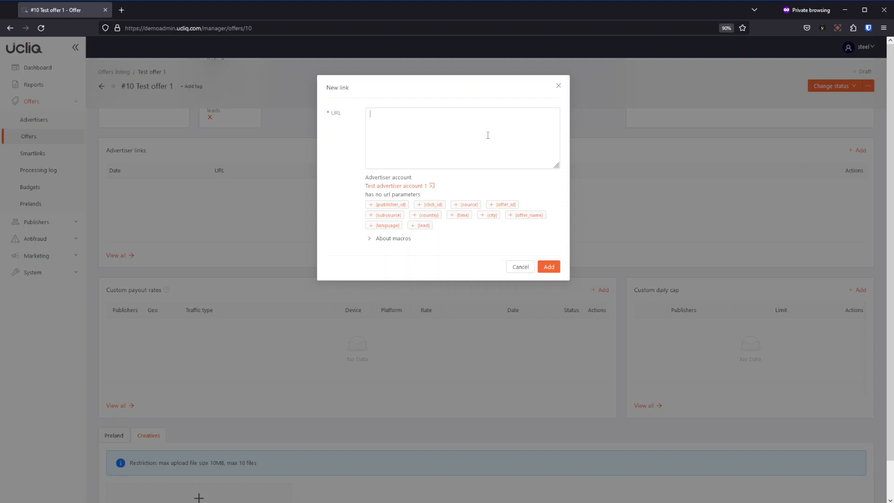
{"action": "type", "text": "http"}
{"action": "key", "text": "BackSpace"}
{"action": "key", "text": "BackSpace"}
{"action": "type", "text": "s://"}
{"action": "type", "text": "myoffer."}
{"action": "type", "text": "com"}
{"action": "type", "text": "/?"}
Step: Append the parameters offerid=2323&click_id=xxx to the new link's URL
{"action": "type", "text": "offerid="}
{"action": "type", "text": "=-"}
{"action": "type", "text": "2323"}
{"action": "type", "text": "&"}
{"action": "type", "text": "cli"}
{"action": "type", "text": "_id"}
{"action": "type", "text": "="}
{"action": "type", "text": "xxx"}
Step: Show the macro descriptions and replace the xxx value in the link's URL with the {click_id} macro
{"action": "left_click_drag", "start_coordinate": [421, 114], "coordinate": [502, 117]}
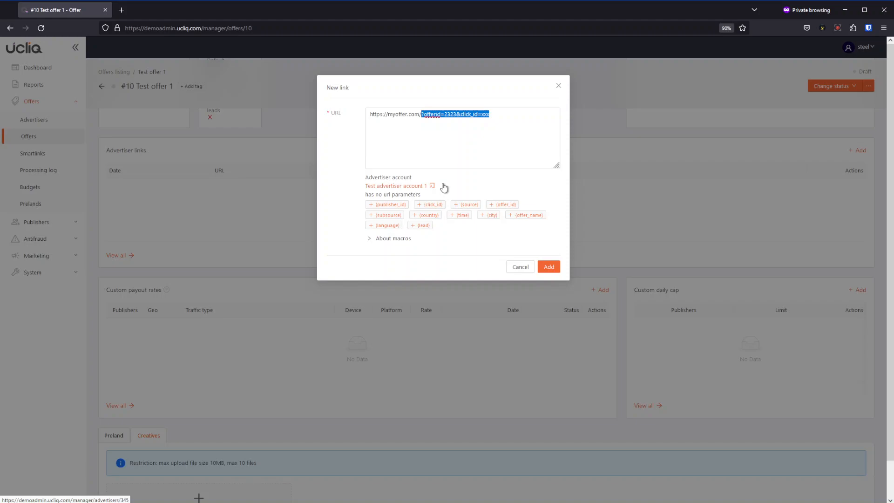
{"action": "left_click", "coordinate": [499, 117]}
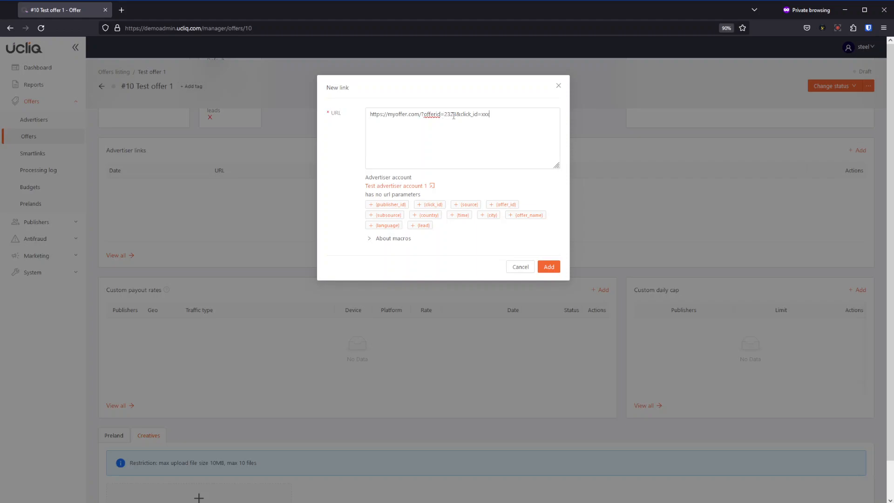
{"action": "left_click", "coordinate": [479, 114]}
{"action": "left_click", "coordinate": [504, 117]}
{"action": "left_click", "coordinate": [401, 240]}
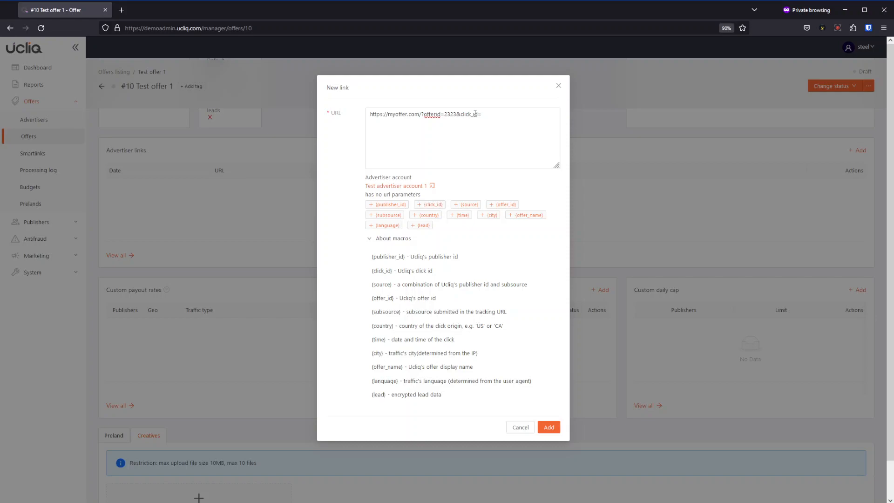
{"action": "left_click", "coordinate": [489, 113]}
{"action": "left_click", "coordinate": [438, 205]}
Step: Rename the URL's click_id parameter to cid, keeping the {click_id} macro as its value, and try to add the link
{"action": "key", "text": "BackSpace"}
{"action": "key", "text": "BackSpace"}
{"action": "key", "text": "BackSpace"}
{"action": "key", "text": "BackSpace"}
{"action": "key", "text": "BackSpace"}
{"action": "key", "text": "BackSpace"}
{"action": "key", "text": "BackSpace"}
{"action": "type", "text": "id"}
{"action": "double_click", "coordinate": [462, 115]}
{"action": "left_click", "coordinate": [472, 115]}
{"action": "left_click_drag", "start_coordinate": [492, 115], "coordinate": [473, 115]}
{"action": "left_click", "coordinate": [496, 114]}
{"action": "left_click_drag", "start_coordinate": [472, 113], "coordinate": [497, 115]}
{"action": "left_click", "coordinate": [501, 116]}
{"action": "left_click", "coordinate": [549, 426]}
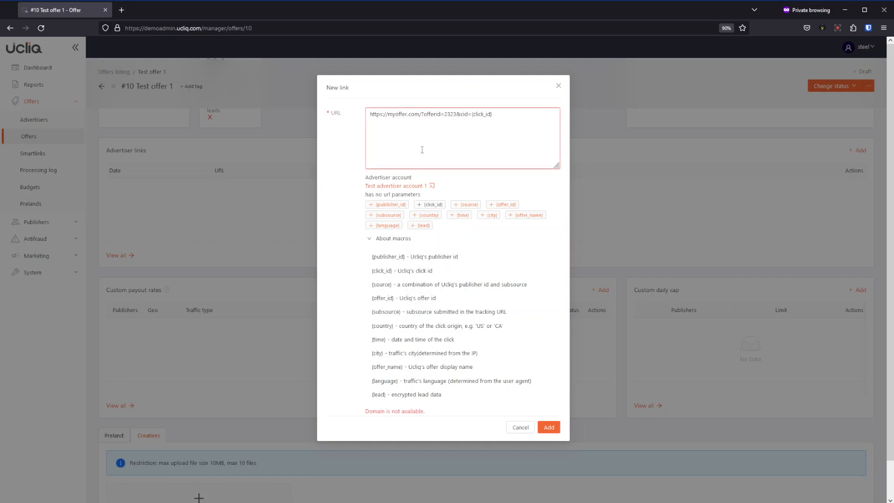
Step: Change the domain in the new advertiser link's URL to google.com and add the link
{"action": "key", "text": "shift+Left"}
{"action": "key", "text": "shift+Left"}
{"action": "key", "text": "shift+Left"}
{"action": "key", "text": "shift+Left"}
{"action": "key", "text": "shift+Left"}
{"action": "key", "text": "shift+Left"}
{"action": "key", "text": "shift+Left"}
{"action": "type", "text": "goog"}
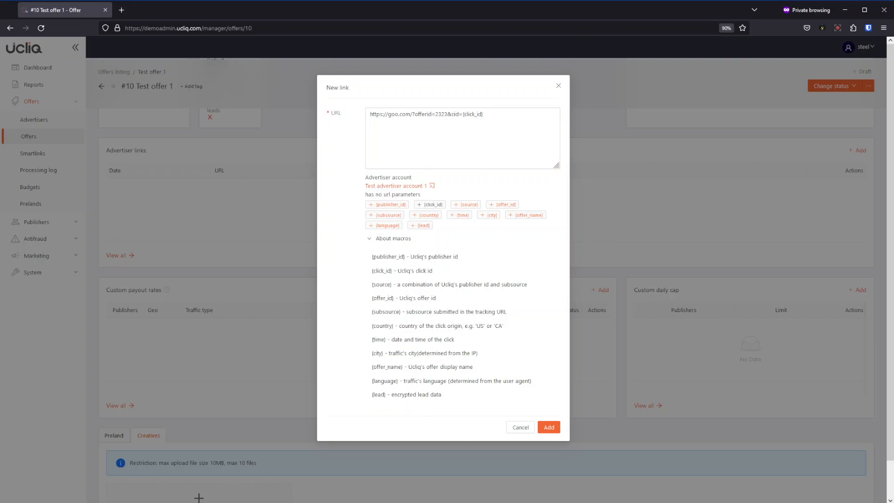
{"action": "type", "text": "le"}
{"action": "left_click", "coordinate": [549, 427]}
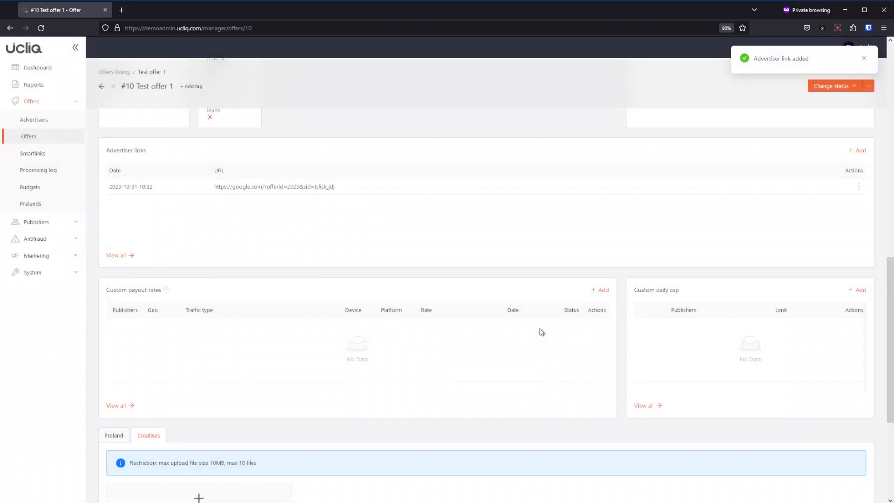
Step: Review the offer's advertiser links, its financial settings and the custom payout rates section
{"action": "scroll", "coordinate": [425, 188], "scroll_direction": "down", "scroll_amount": 4}
{"action": "scroll", "coordinate": [429, 192], "scroll_direction": "up", "scroll_amount": 5}
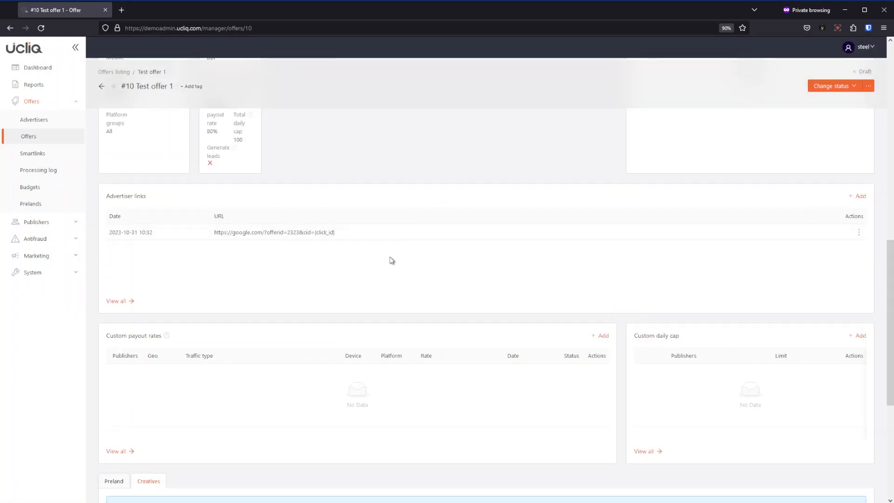
{"action": "scroll", "coordinate": [391, 259], "scroll_direction": "down", "scroll_amount": 2}
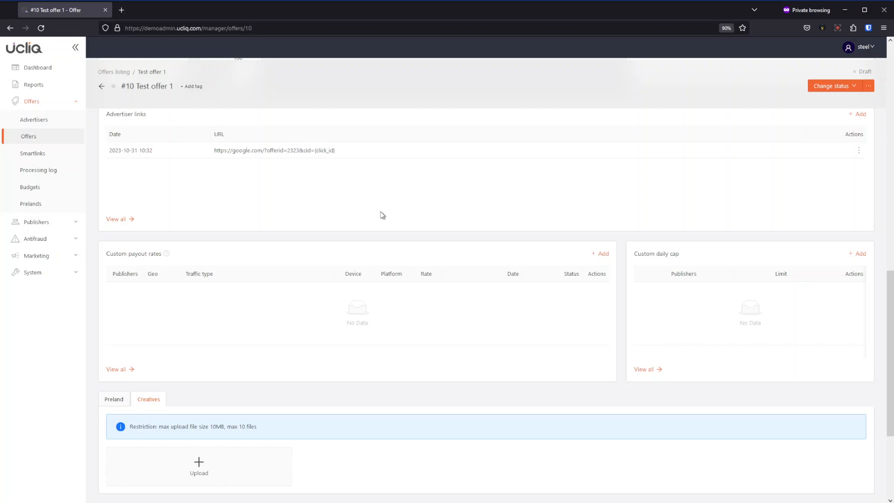
{"action": "scroll", "coordinate": [381, 215], "scroll_direction": "down", "scroll_amount": 2}
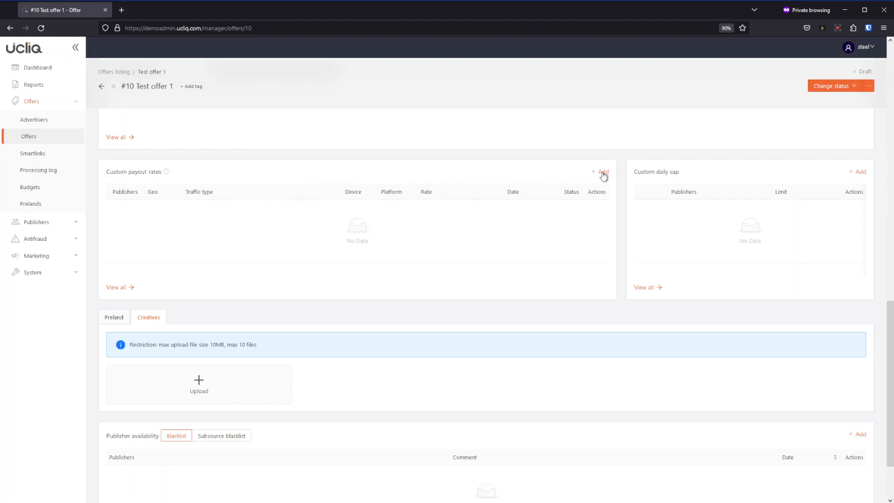
{"action": "scroll", "coordinate": [353, 209], "scroll_direction": "up", "scroll_amount": 2}
{"action": "scroll", "coordinate": [354, 210], "scroll_direction": "up", "scroll_amount": 10}
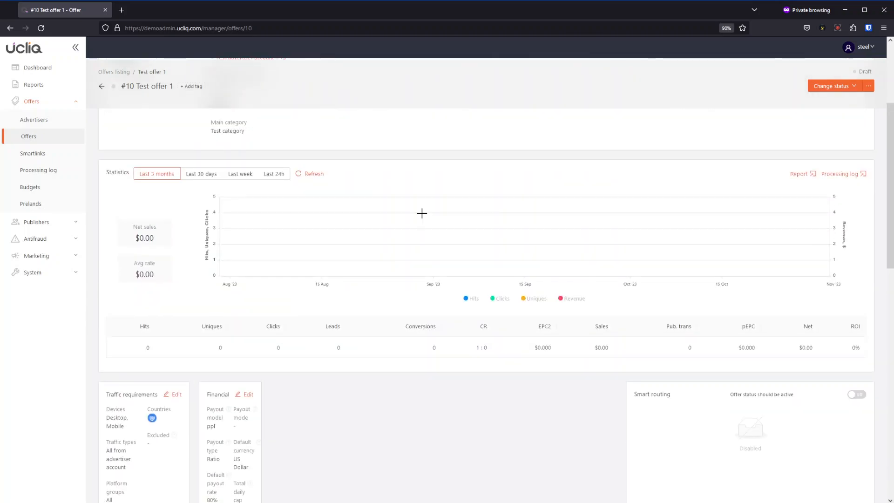
{"action": "scroll", "coordinate": [372, 228], "scroll_direction": "down", "scroll_amount": 5}
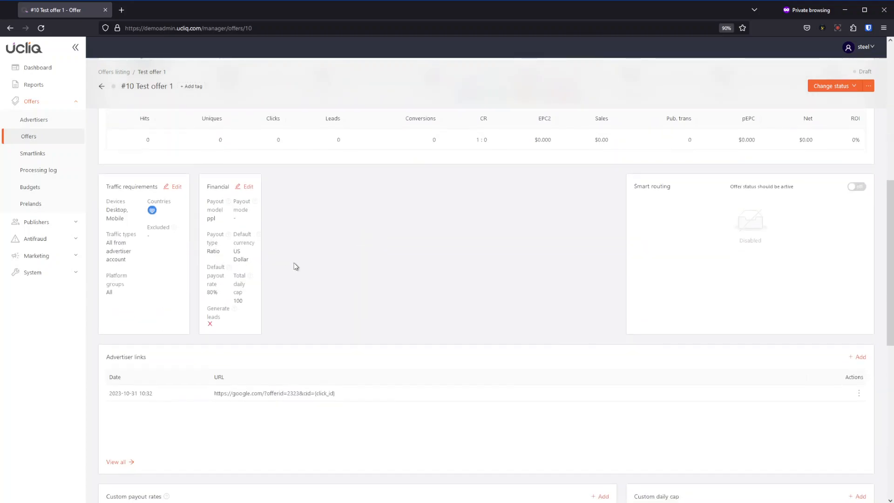
{"action": "scroll", "coordinate": [295, 265], "scroll_direction": "down", "scroll_amount": 5}
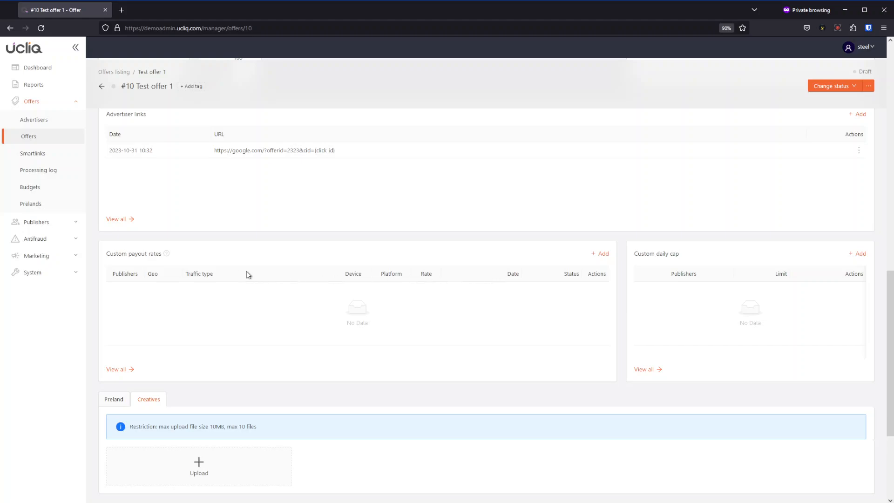
{"action": "scroll", "coordinate": [319, 262], "scroll_direction": "up", "scroll_amount": 6}
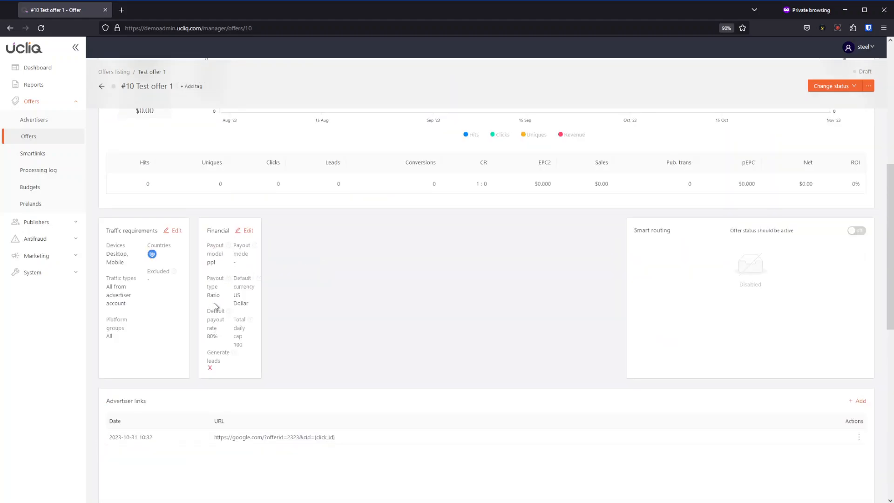
{"action": "scroll", "coordinate": [285, 298], "scroll_direction": "down", "scroll_amount": 7}
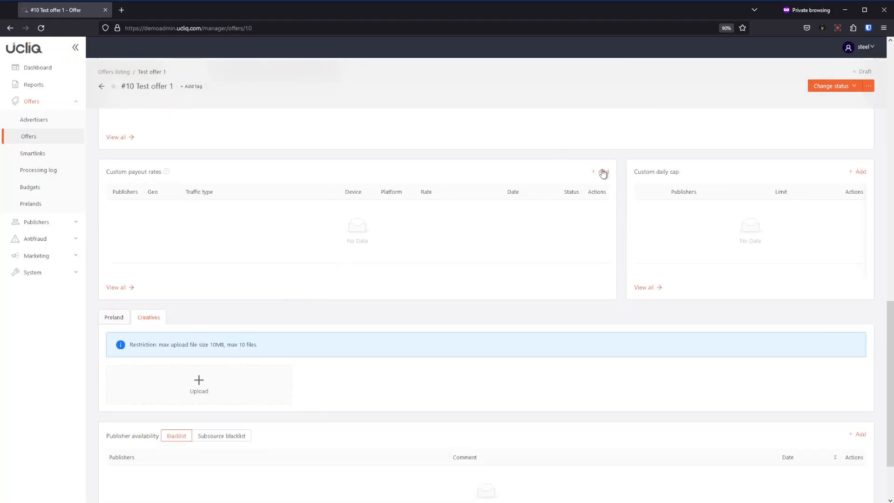
Step: Start a custom payout rate for publisher #1 blue, covering all geos and the SEO traffic type
{"action": "left_click", "coordinate": [601, 172]}
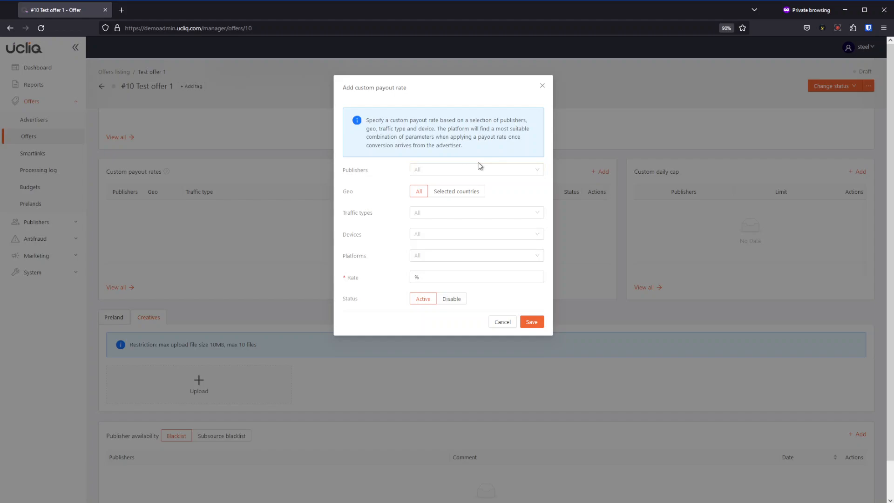
{"action": "left_click", "coordinate": [445, 171]}
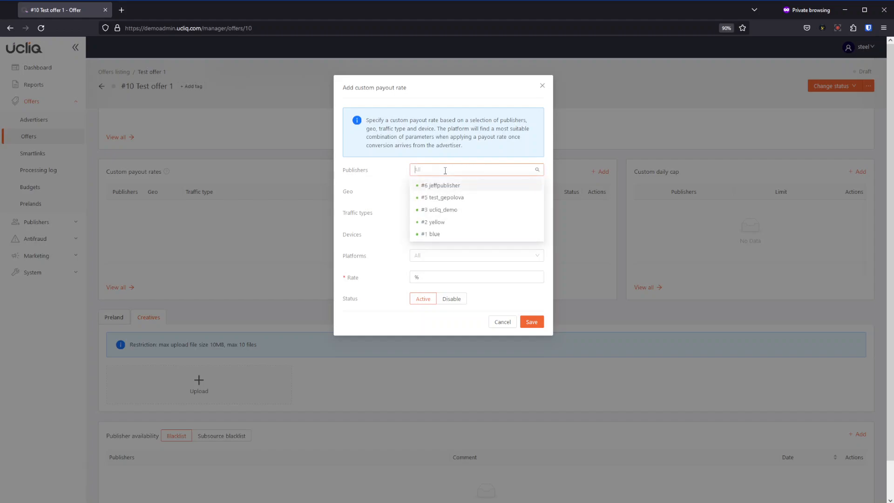
{"action": "left_click", "coordinate": [434, 234]}
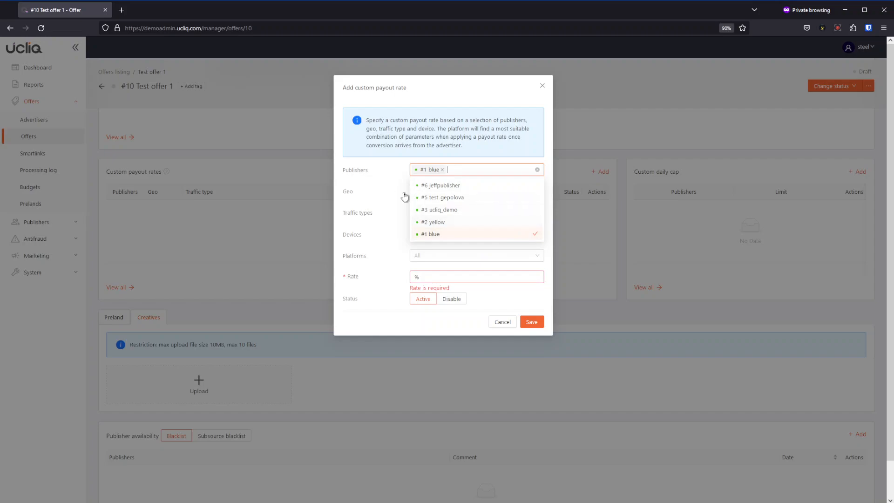
{"action": "left_click", "coordinate": [377, 191]}
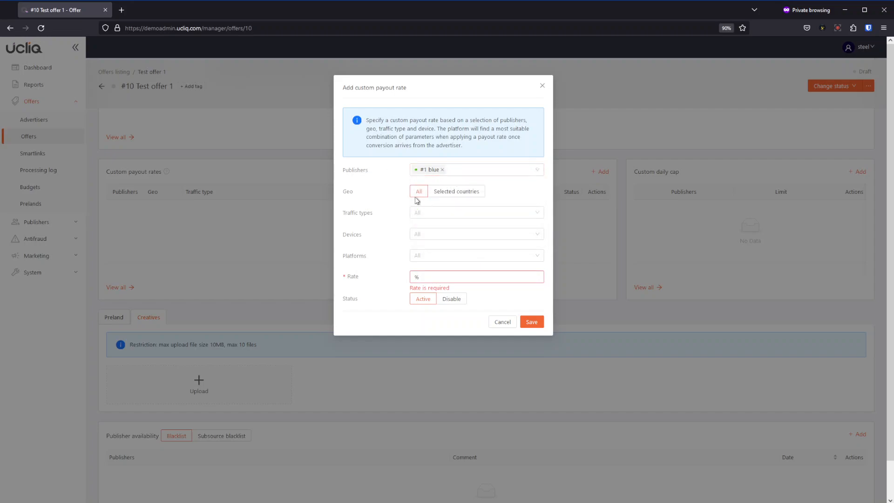
{"action": "left_click", "coordinate": [425, 213]}
{"action": "left_click", "coordinate": [420, 229]}
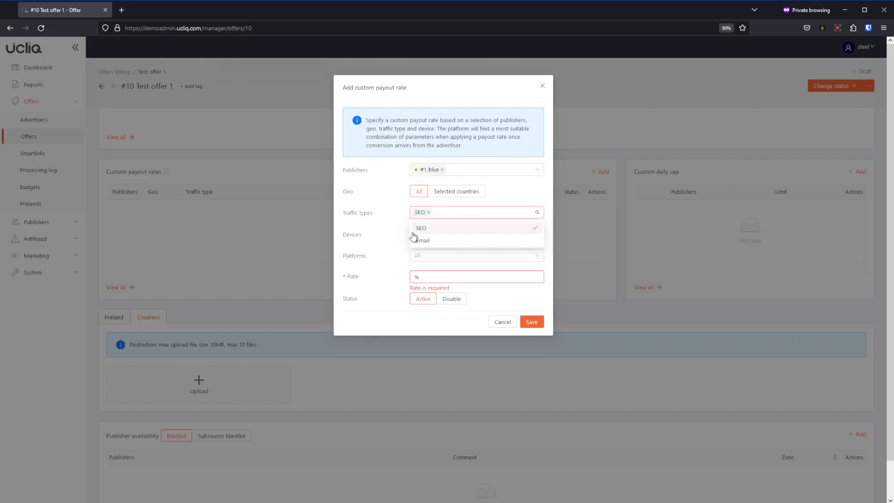
{"action": "left_click", "coordinate": [385, 233]}
Step: Limit the custom payout rate to Mobile devices on the mac platform and save it with a rate of 85%
{"action": "left_click", "coordinate": [421, 235]}
{"action": "left_click", "coordinate": [429, 262]}
{"action": "left_click", "coordinate": [377, 248]}
{"action": "left_click", "coordinate": [434, 256]}
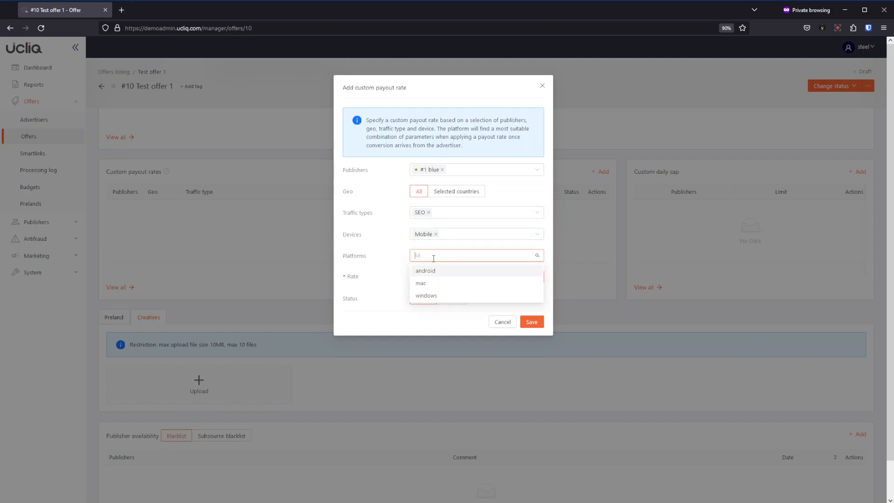
{"action": "left_click", "coordinate": [424, 284]}
{"action": "left_click", "coordinate": [379, 252]}
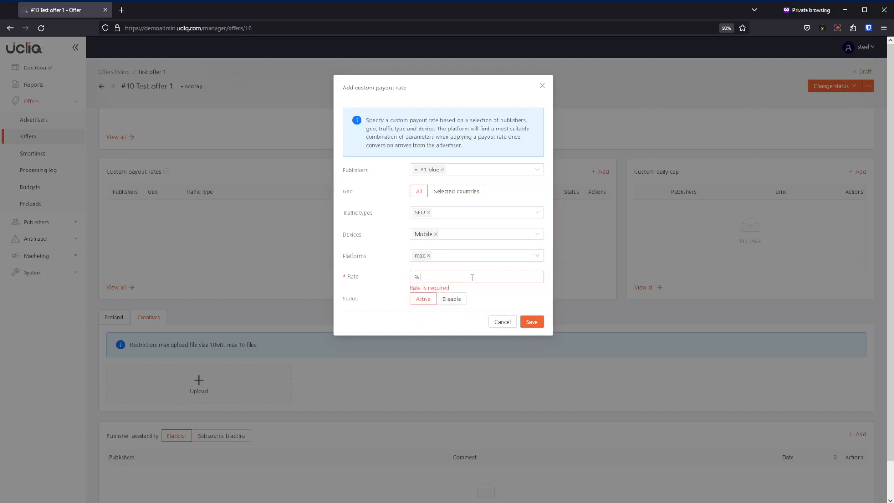
{"action": "type", "text": "85"}
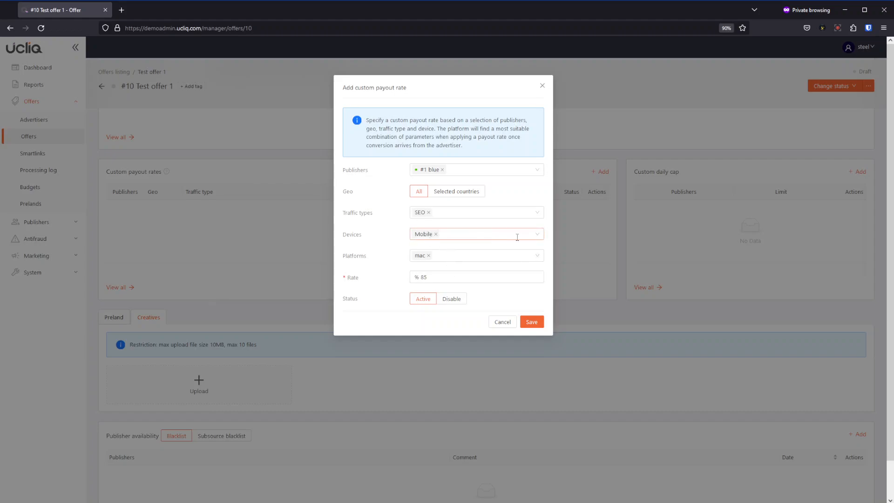
{"action": "left_click", "coordinate": [532, 322]}
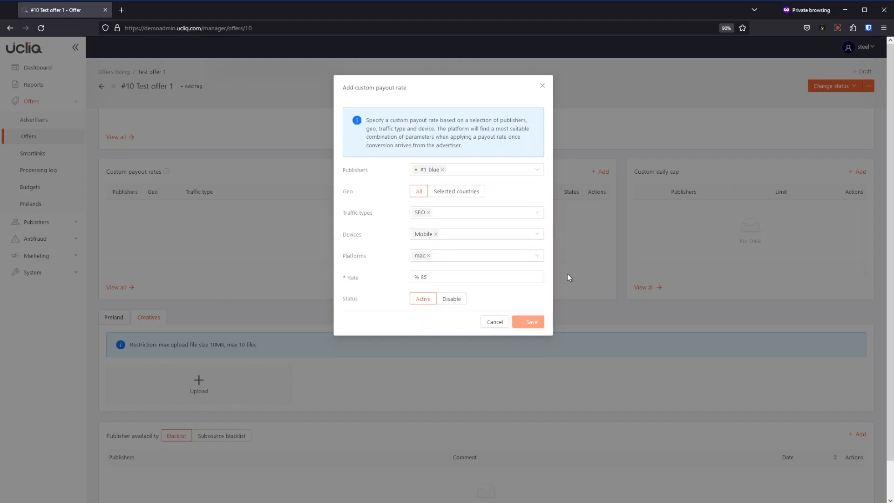
Step: Add a custom daily cap with a limit of 10 for publisher #2 yellow
{"action": "scroll", "coordinate": [466, 289], "scroll_direction": "down", "scroll_amount": 2}
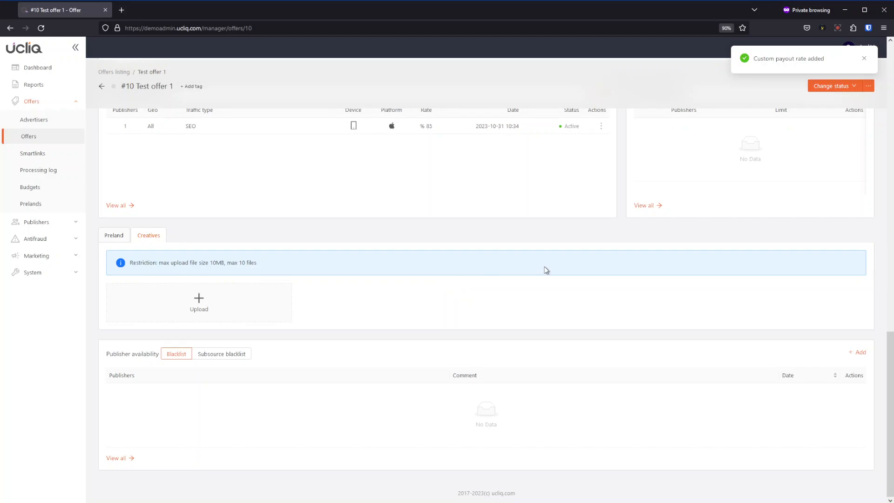
{"action": "scroll", "coordinate": [470, 264], "scroll_direction": "up", "scroll_amount": 3}
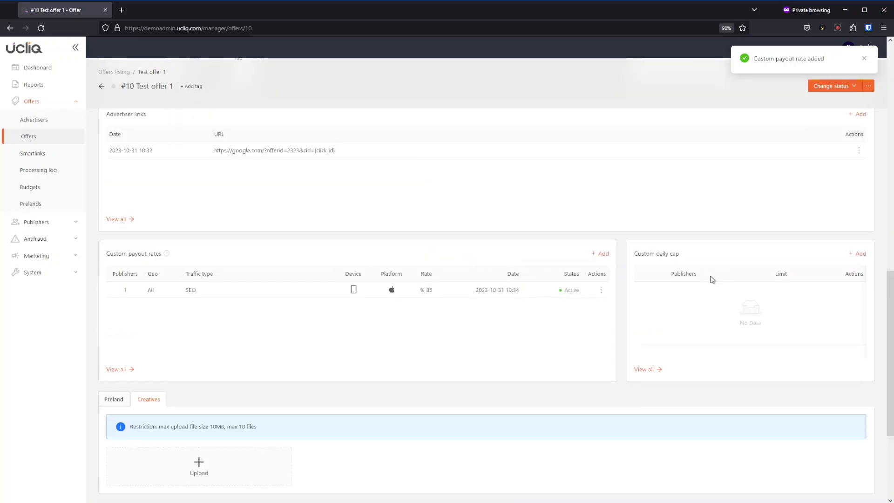
{"action": "scroll", "coordinate": [673, 249], "scroll_direction": "up", "scroll_amount": 6}
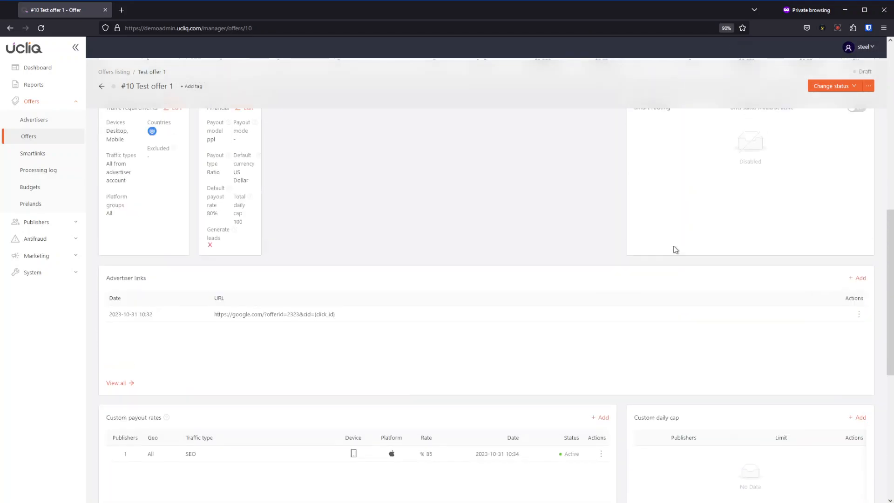
{"action": "scroll", "coordinate": [516, 284], "scroll_direction": "down", "scroll_amount": 3}
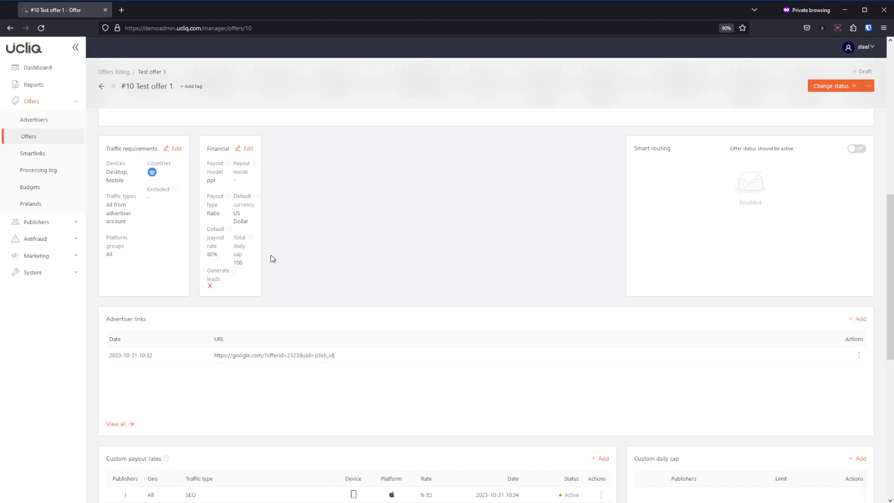
{"action": "scroll", "coordinate": [305, 256], "scroll_direction": "down", "scroll_amount": 6}
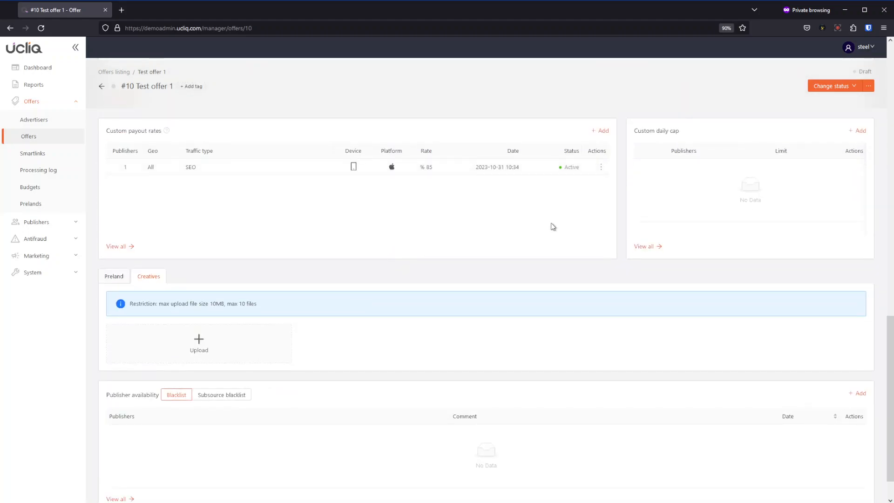
{"action": "scroll", "coordinate": [661, 228], "scroll_direction": "up", "scroll_amount": 2}
{"action": "left_click", "coordinate": [861, 215]}
{"action": "left_click", "coordinate": [436, 114]}
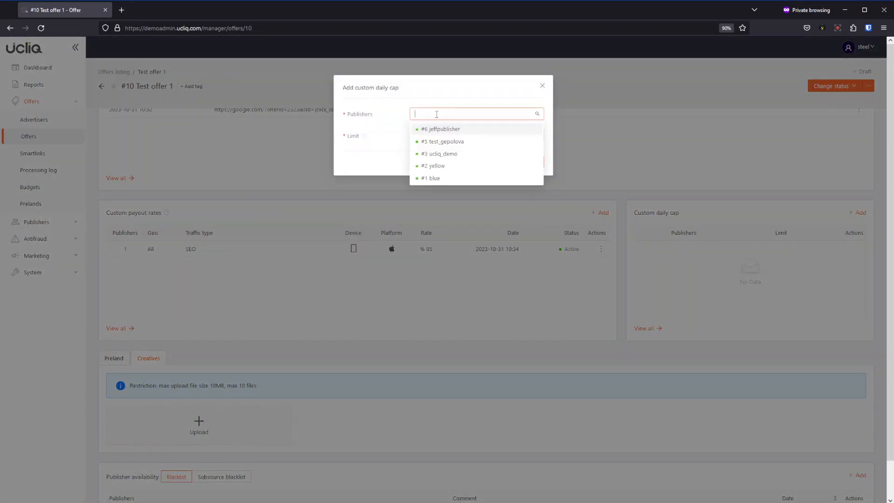
{"action": "left_click", "coordinate": [443, 166]}
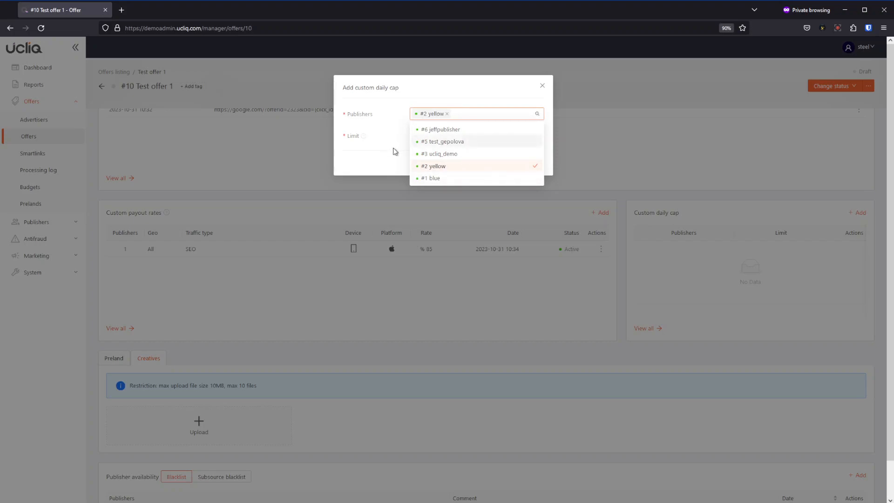
{"action": "left_click", "coordinate": [460, 134]}
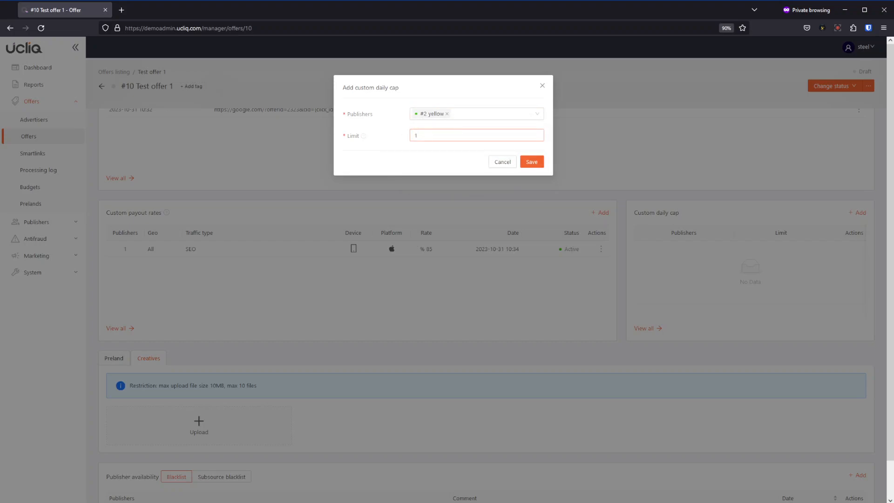
{"action": "left_click", "coordinate": [537, 165]}
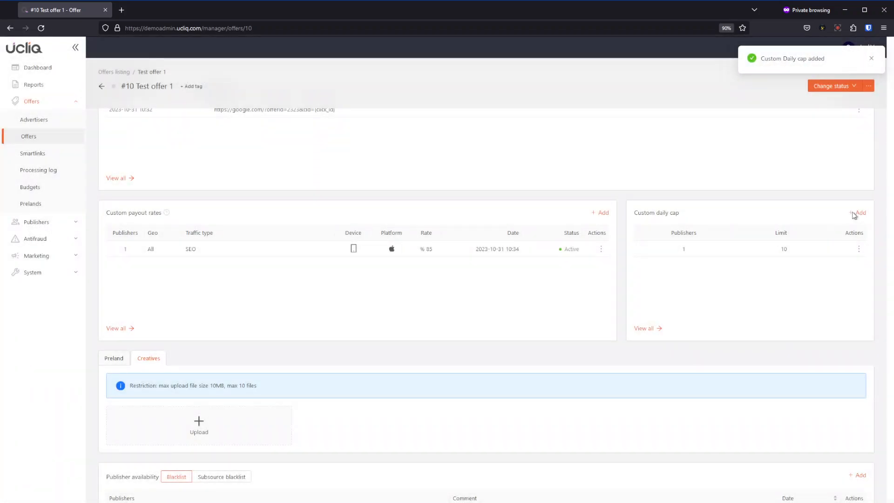
Step: Add another custom daily cap with a limit of 50 for publisher #1 blue
{"action": "left_click", "coordinate": [858, 213]}
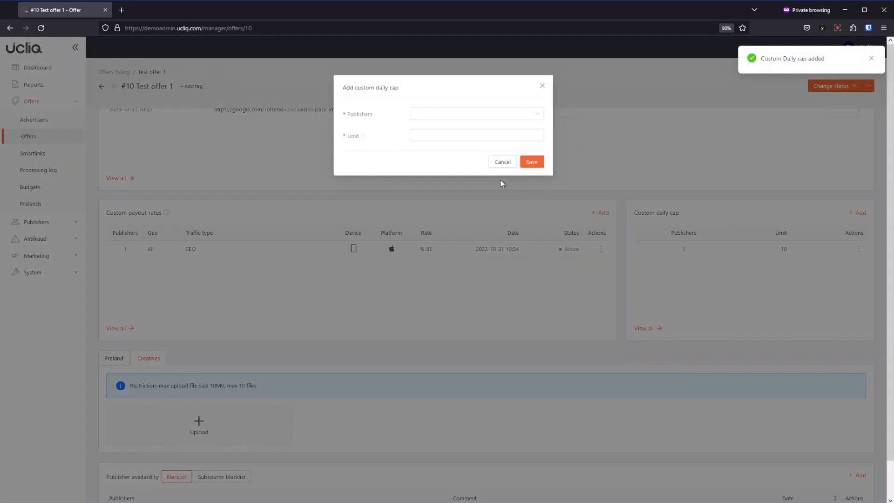
{"action": "left_click", "coordinate": [416, 113]}
{"action": "left_click", "coordinate": [433, 178]}
{"action": "left_click", "coordinate": [432, 132]}
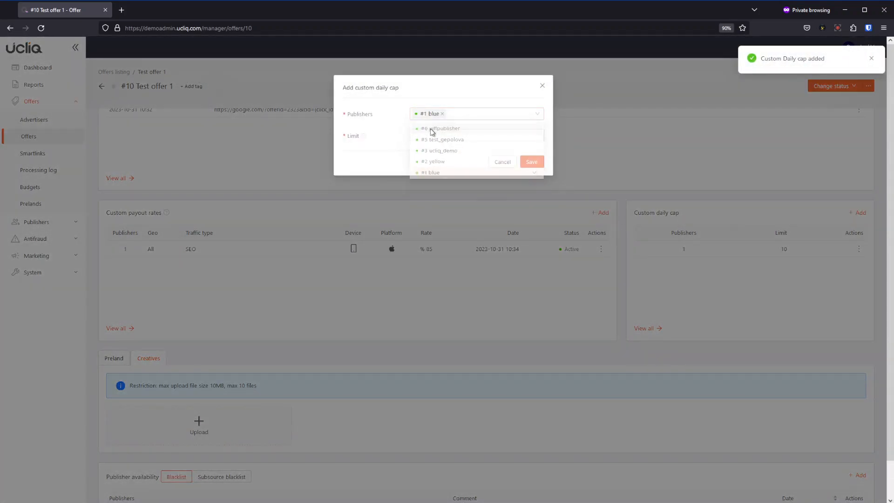
{"action": "type", "text": "50"}
{"action": "left_click", "coordinate": [532, 162]}
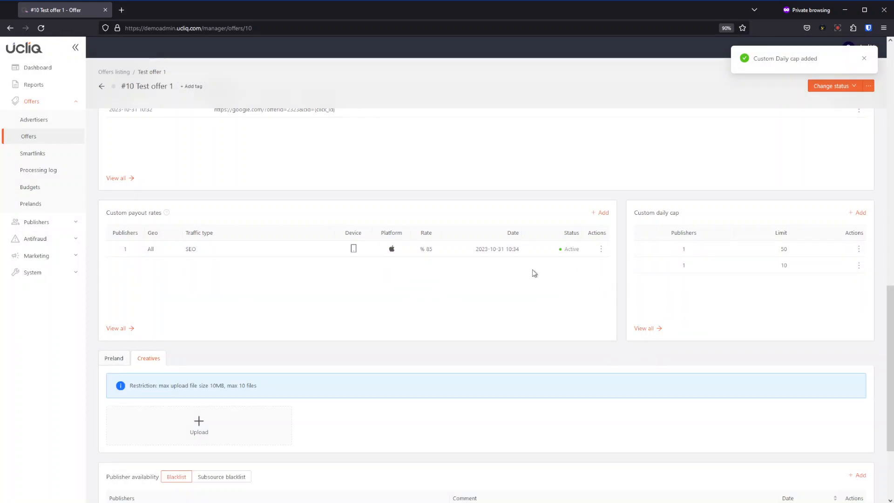
Step: Check the offer's financial settings against the custom daily caps and display the offer's preland section
{"action": "scroll", "coordinate": [527, 266], "scroll_direction": "up", "scroll_amount": 3}
{"action": "scroll", "coordinate": [437, 214], "scroll_direction": "up", "scroll_amount": 3}
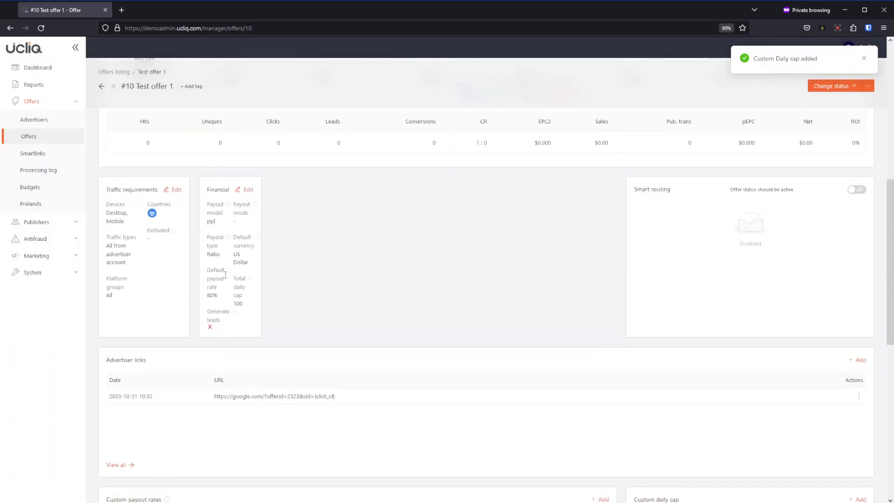
{"action": "scroll", "coordinate": [467, 289], "scroll_direction": "down", "scroll_amount": 5}
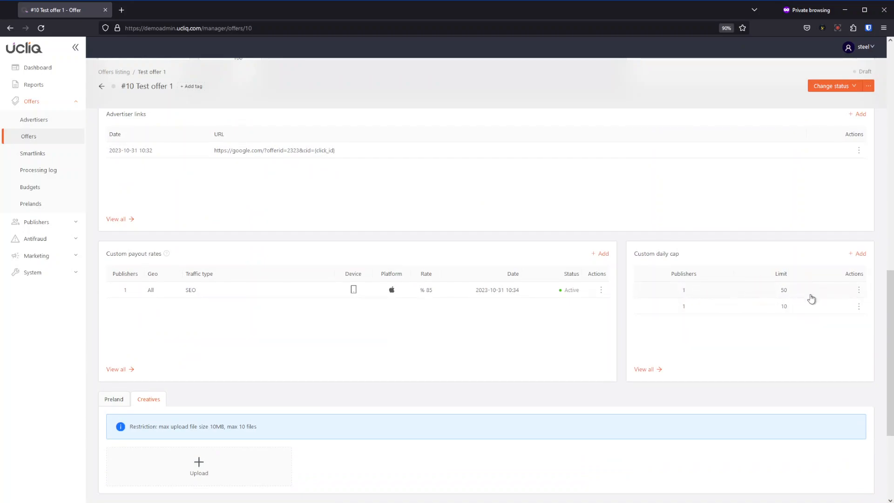
{"action": "scroll", "coordinate": [713, 351], "scroll_direction": "down", "scroll_amount": 3}
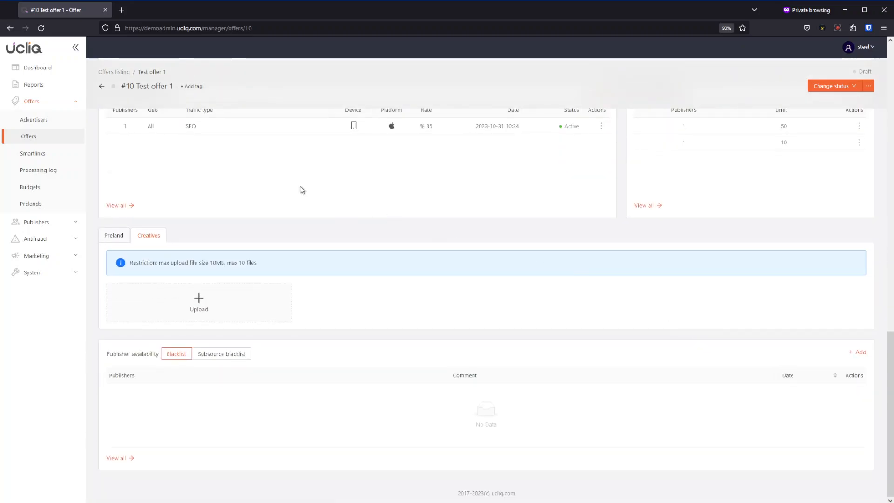
{"action": "left_click", "coordinate": [125, 236]}
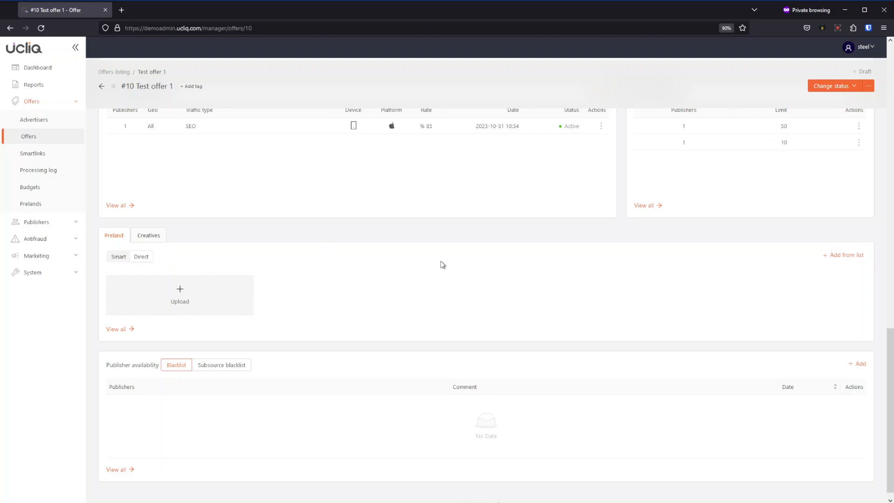
Step: Add the existing preland #1 Offer Preland General to Test offer 1 from the preland list
{"action": "scroll", "coordinate": [486, 300], "scroll_direction": "up", "scroll_amount": 8}
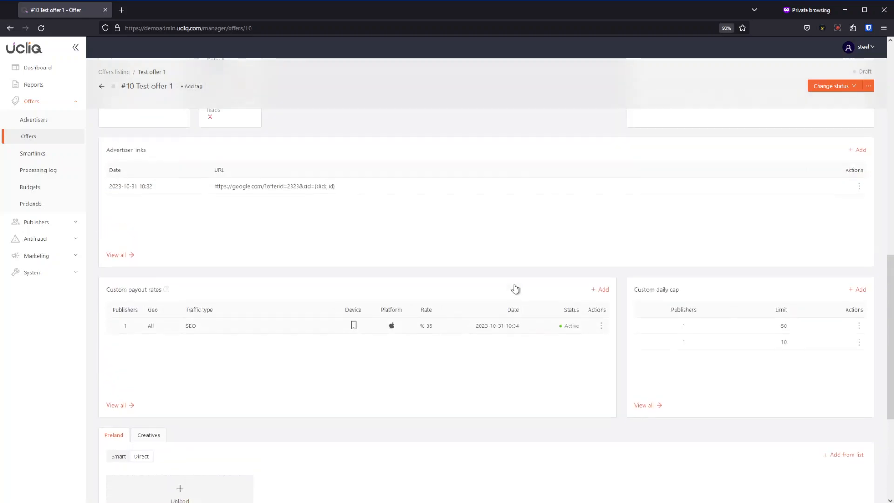
{"action": "scroll", "coordinate": [490, 249], "scroll_direction": "down", "scroll_amount": 8}
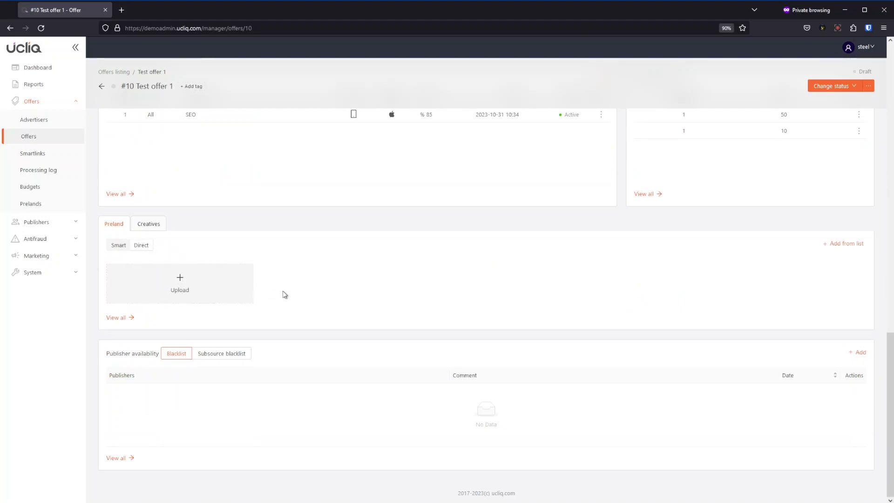
{"action": "left_click", "coordinate": [844, 244]}
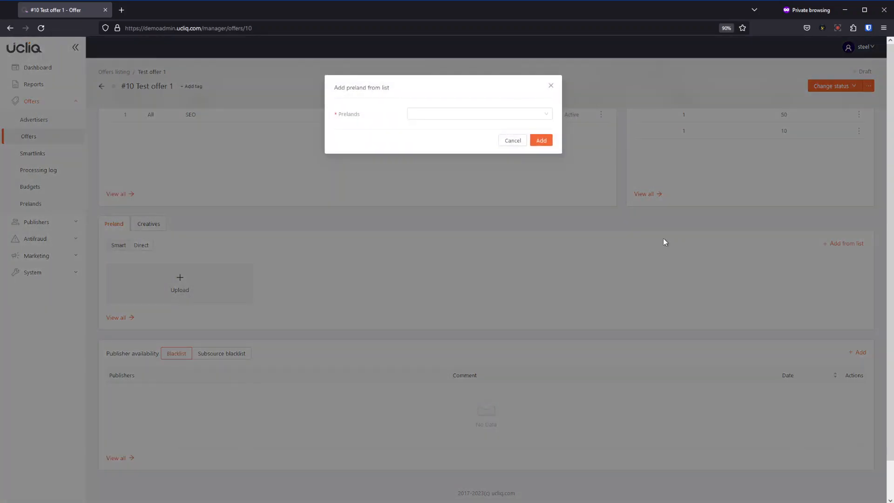
{"action": "left_click", "coordinate": [545, 114]}
{"action": "left_click", "coordinate": [439, 142]}
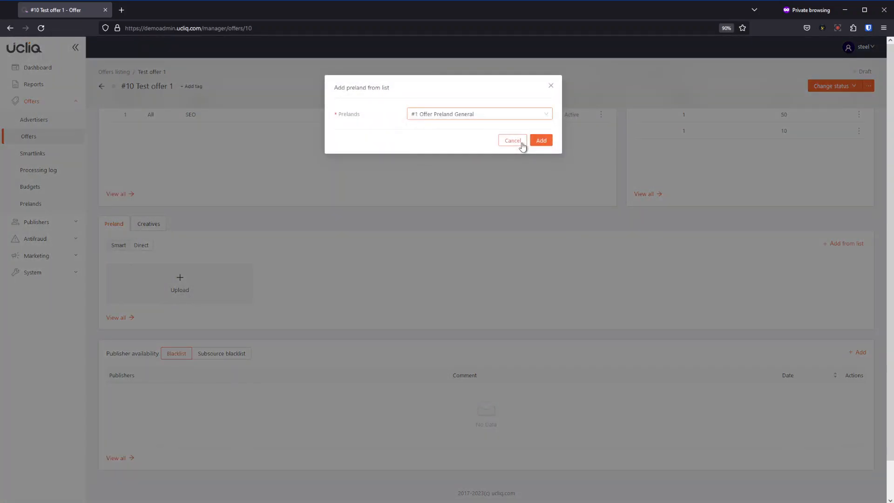
{"action": "left_click", "coordinate": [539, 140]}
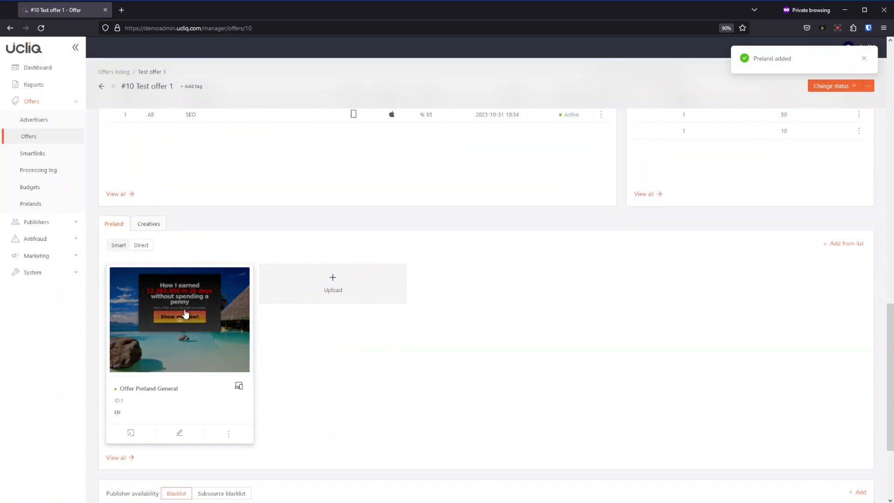
Step: Examine the settings and HTML code of the Offer Preland General preland, and the offer's publisher availability section
{"action": "left_click", "coordinate": [181, 433]}
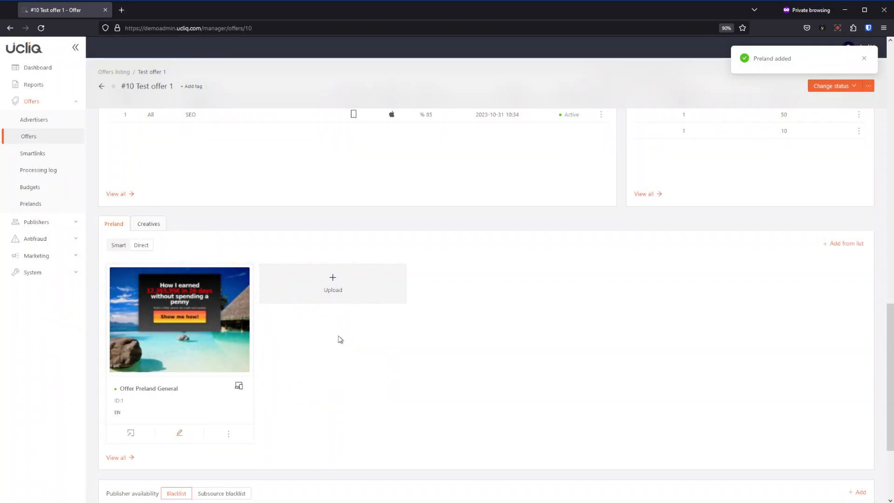
{"action": "left_click", "coordinate": [447, 113]}
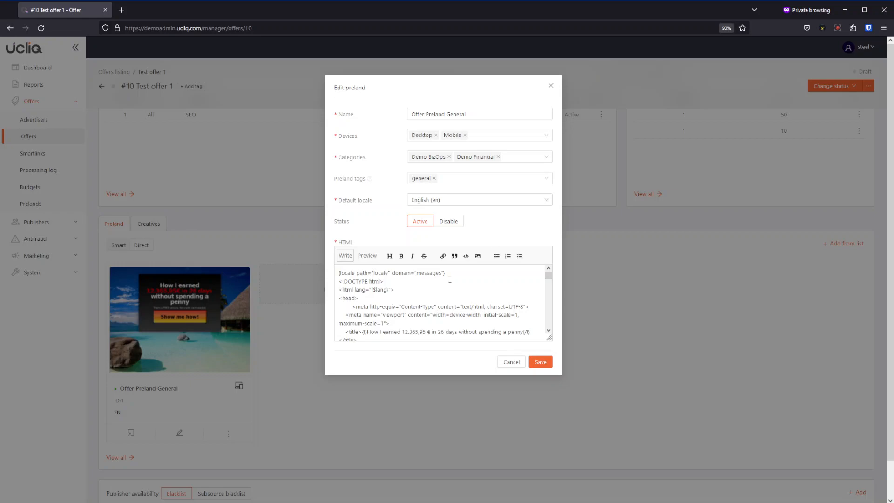
{"action": "mouse_move", "coordinate": [549, 275]}
{"action": "left_mouse_down"}
{"action": "mouse_move", "coordinate": [549, 332]}
{"action": "mouse_move", "coordinate": [549, 272]}
{"action": "left_mouse_up"}
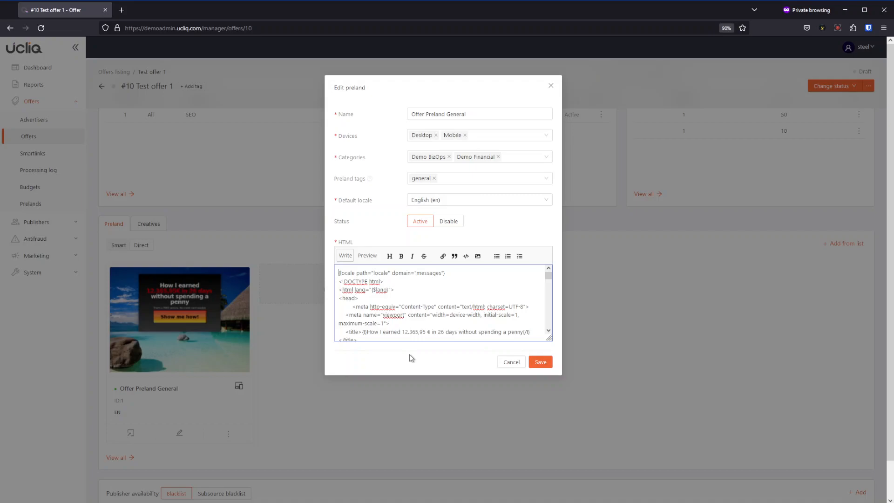
{"action": "left_click", "coordinate": [512, 363]}
{"action": "scroll", "coordinate": [489, 368], "scroll_direction": "down", "scroll_amount": 3}
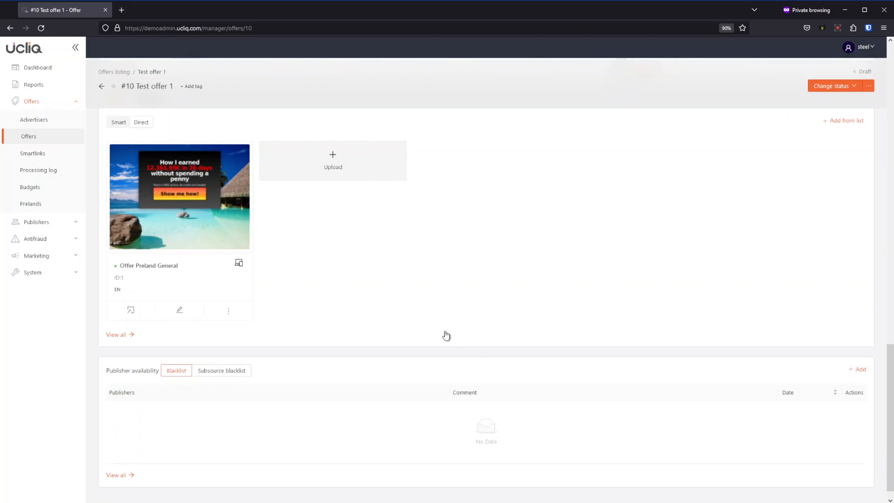
{"action": "scroll", "coordinate": [383, 269], "scroll_direction": "down", "scroll_amount": 1}
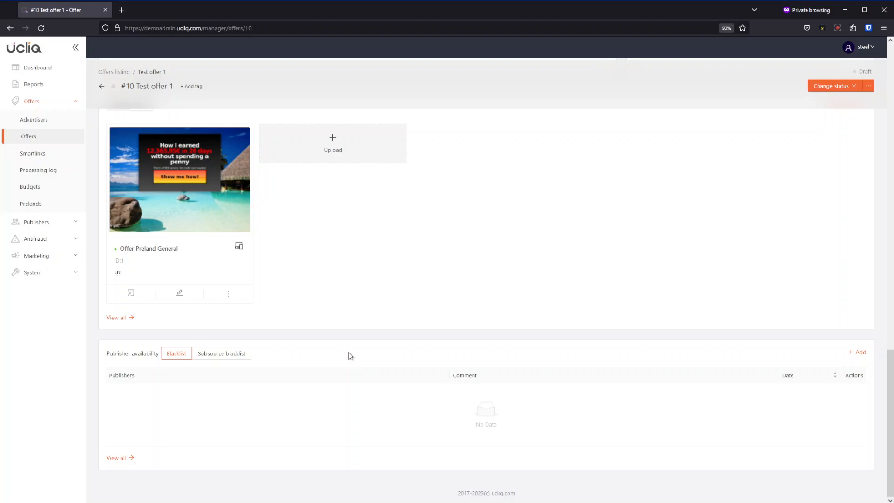
Step: Change the status of Test offer 1 to New
{"action": "scroll", "coordinate": [549, 325], "scroll_direction": "up", "scroll_amount": 10}
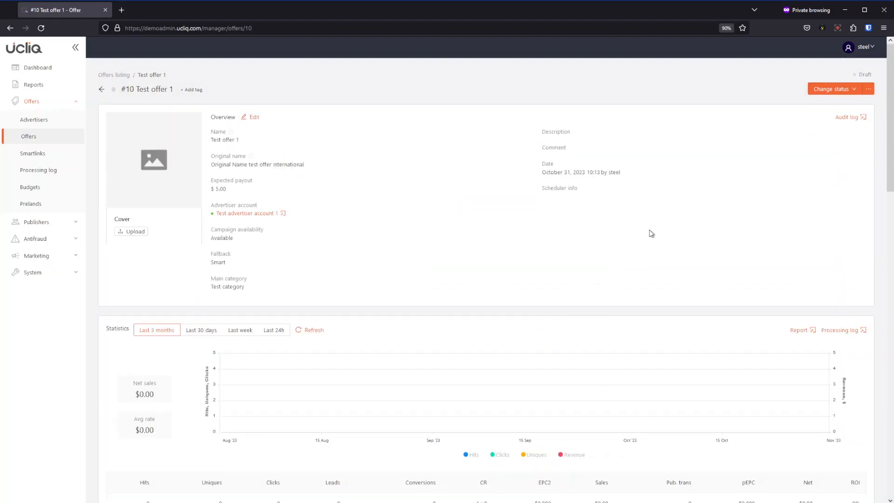
{"action": "left_click", "coordinate": [852, 96]}
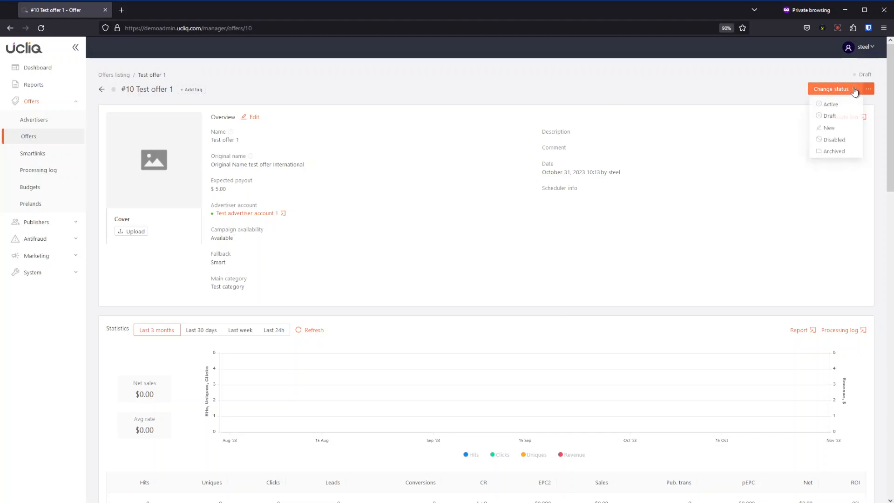
{"action": "left_click", "coordinate": [829, 129]}
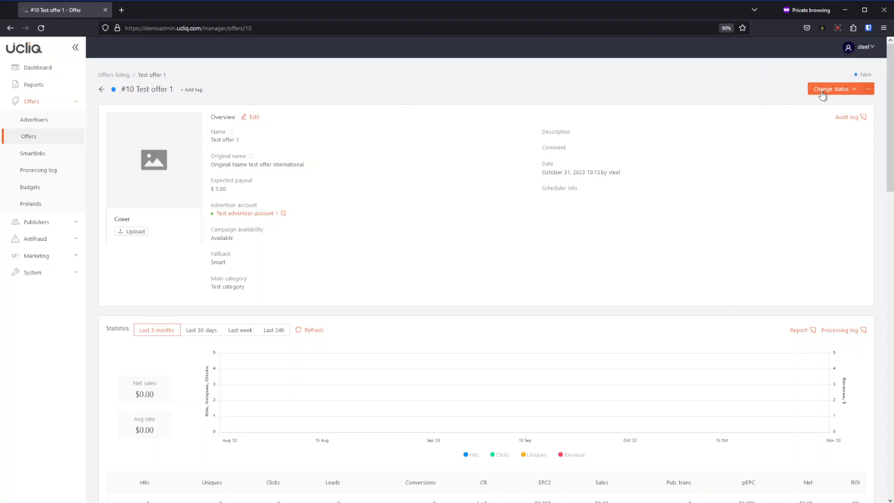
Step: Examine the offer's activation scheduling and its date and time picker without setting a date
{"action": "mouse_move", "coordinate": [869, 91]}
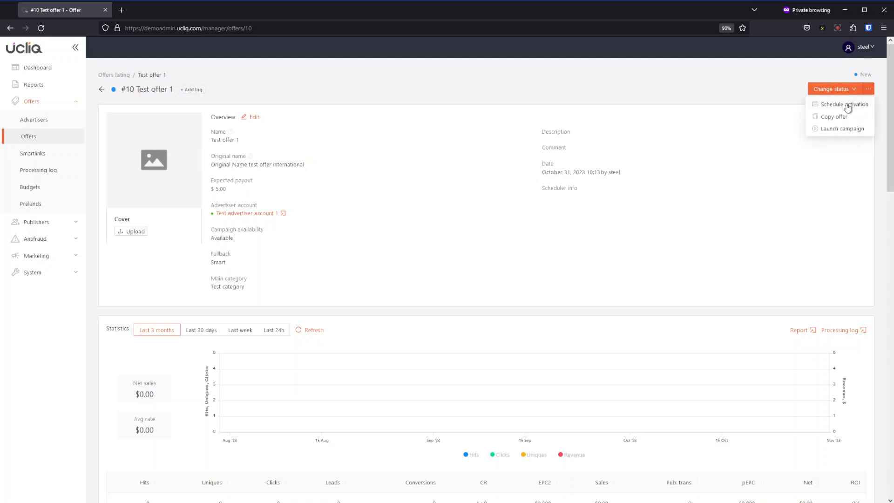
{"action": "left_click", "coordinate": [827, 106]}
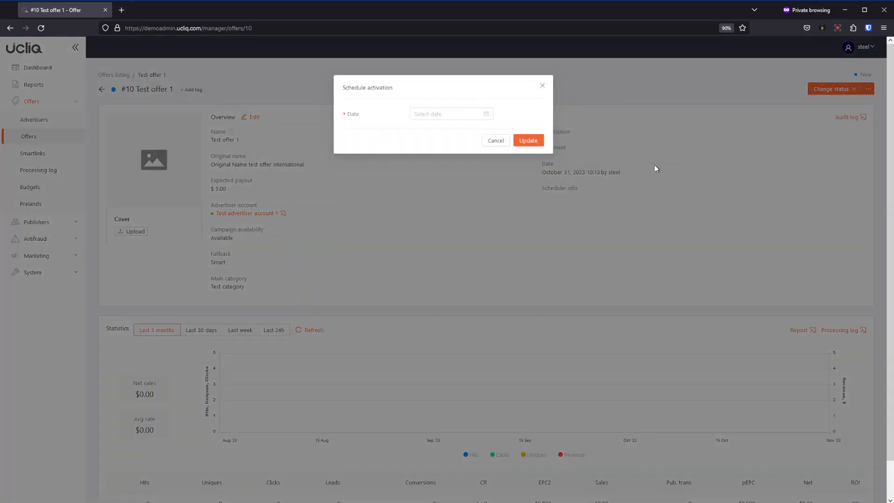
{"action": "left_click", "coordinate": [492, 114]}
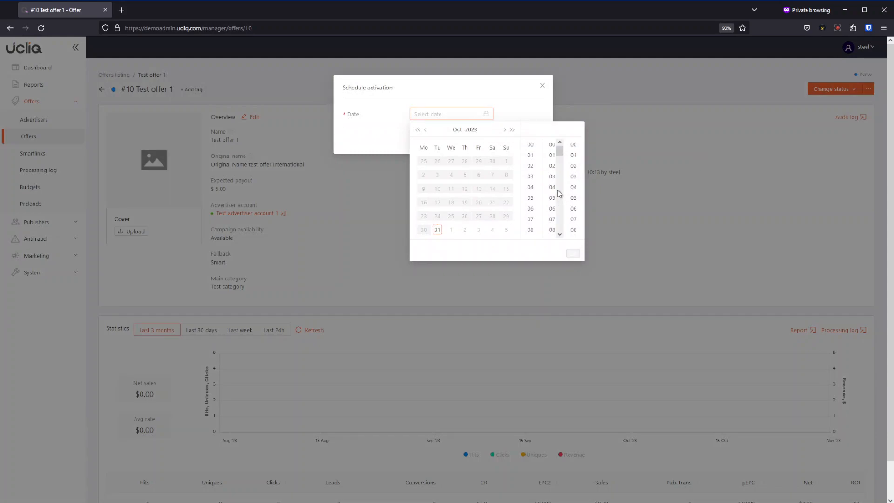
{"action": "left_click", "coordinate": [512, 96]}
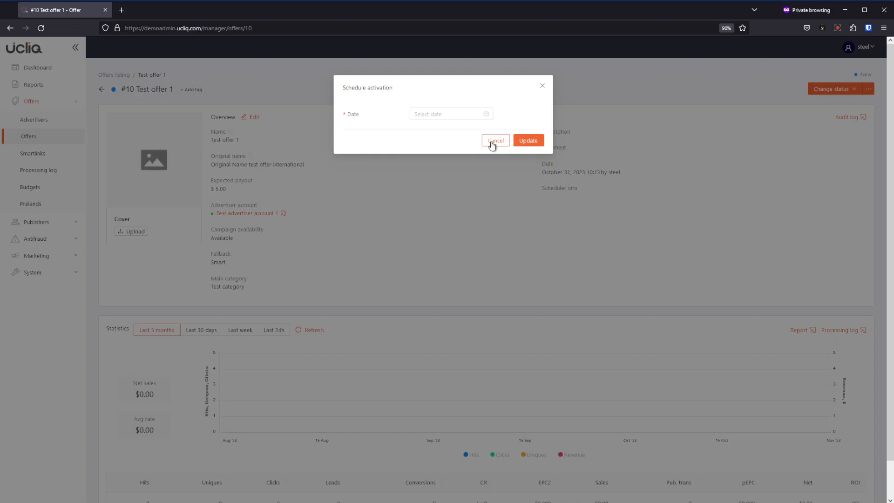
{"action": "left_click", "coordinate": [492, 143]}
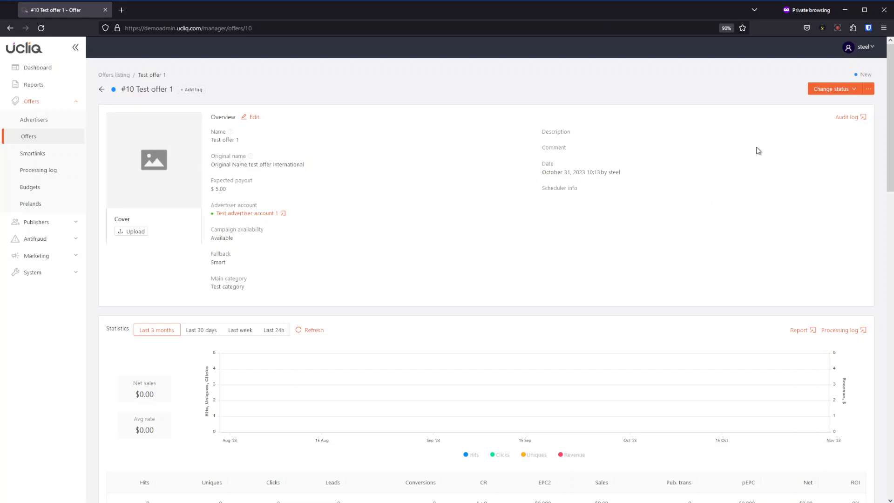
Step: Change the status of Test offer 1 to Active
{"action": "left_click", "coordinate": [868, 89]}
{"action": "mouse_move", "coordinate": [834, 90]}
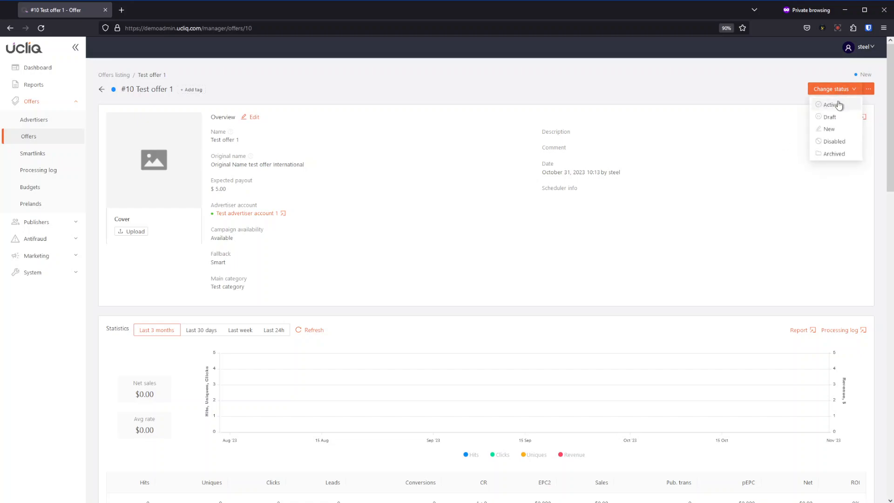
{"action": "left_click", "coordinate": [834, 106]}
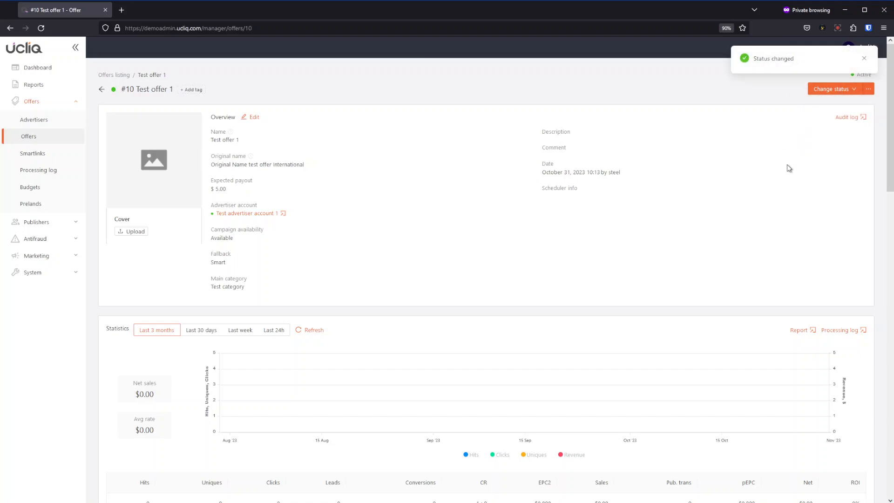
{"action": "mouse_move", "coordinate": [869, 89]}
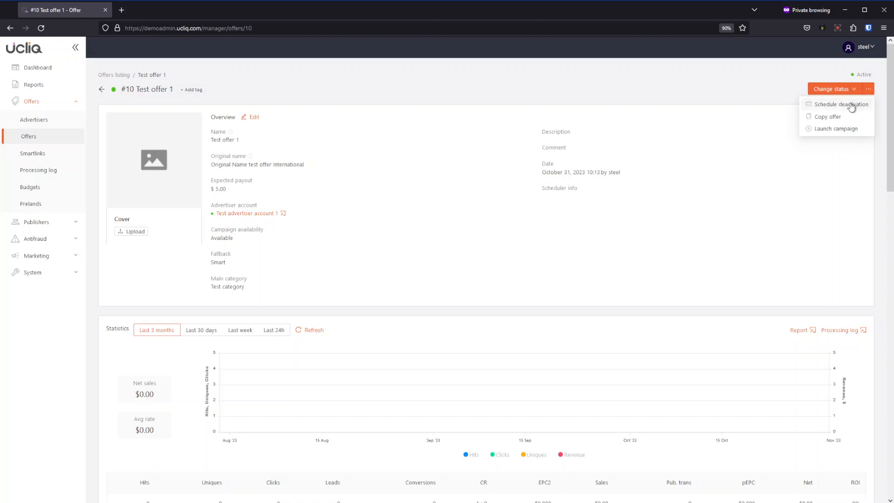
{"action": "left_click", "coordinate": [850, 90]}
{"action": "left_click", "coordinate": [850, 88]}
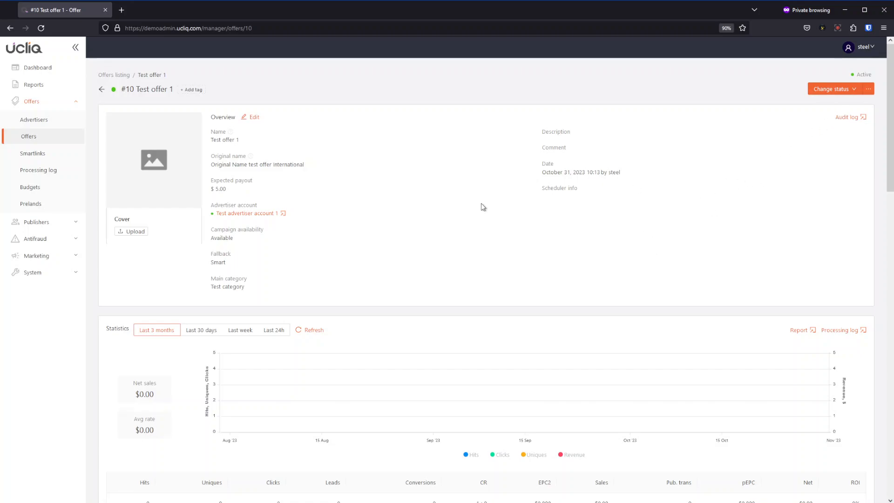
{"action": "scroll", "coordinate": [481, 203], "scroll_direction": "down", "scroll_amount": 10}
{"action": "scroll", "coordinate": [485, 202], "scroll_direction": "down", "scroll_amount": 6}
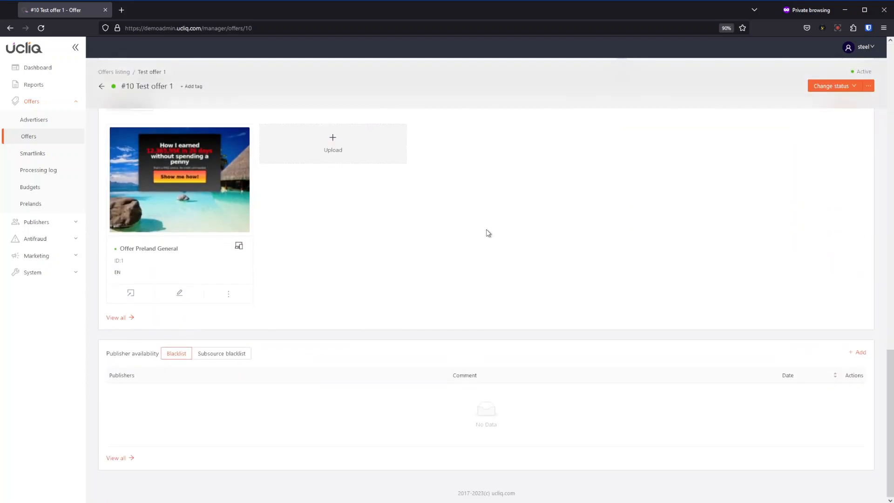
{"action": "scroll", "coordinate": [488, 234], "scroll_direction": "up", "scroll_amount": 12}
{"action": "scroll", "coordinate": [490, 246], "scroll_direction": "up", "scroll_amount": 5}
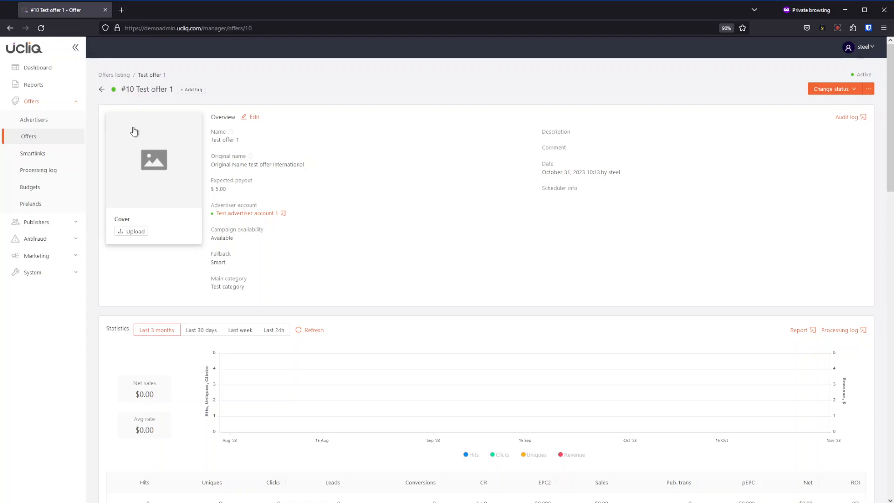
Step: Impersonate publisher #1 blue from the publishers list to open that publisher's account
{"action": "left_click", "coordinate": [52, 222]}
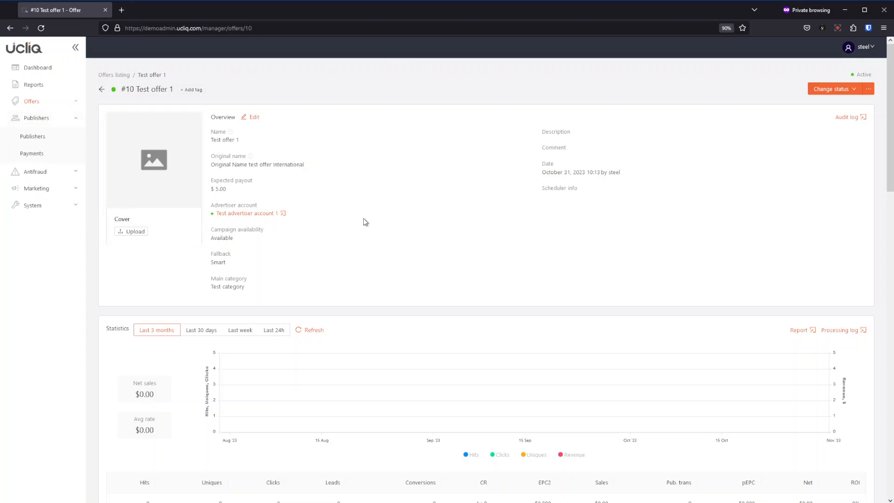
{"action": "left_click", "coordinate": [34, 136]}
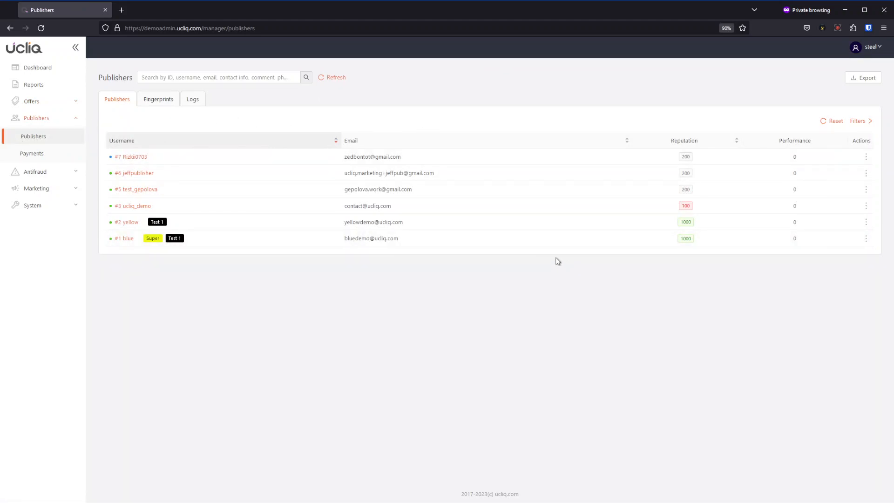
{"action": "left_click", "coordinate": [866, 238]}
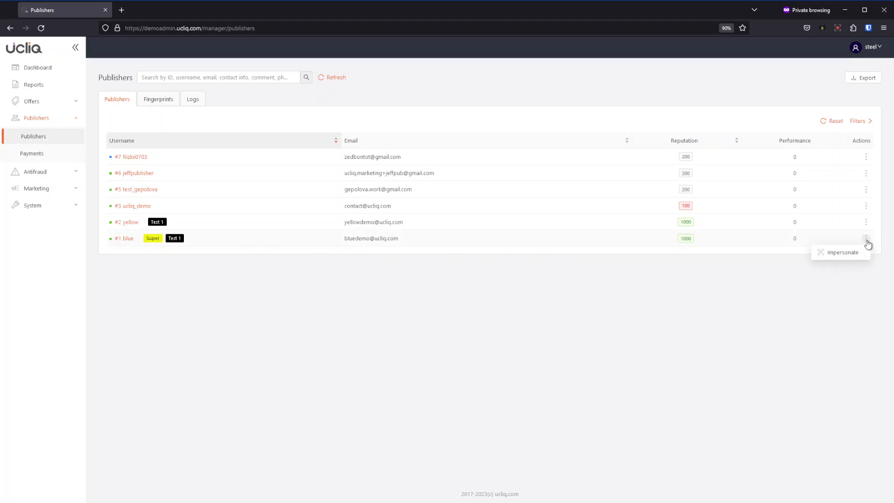
{"action": "left_click", "coordinate": [844, 254]}
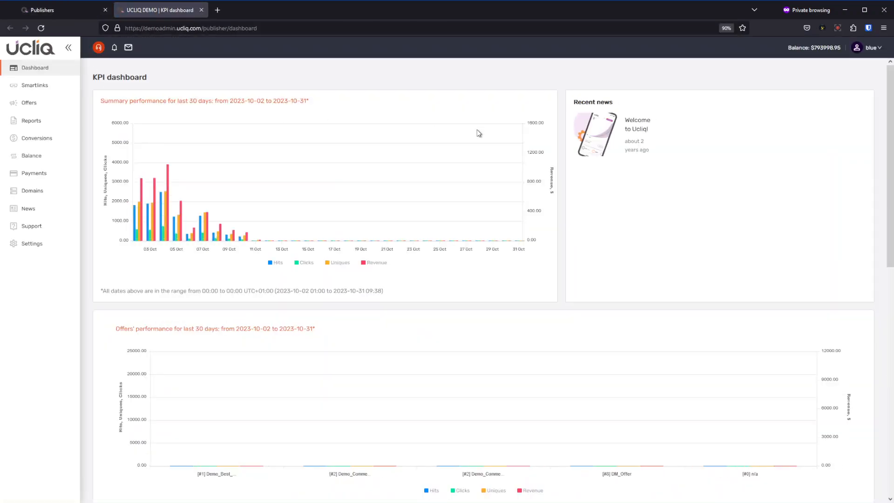
Step: Launch Test offer 1 from the publisher's offers with domain demouser1.ucliq.com and traffic type SEO, and display its offer details
{"action": "left_click", "coordinate": [31, 102]}
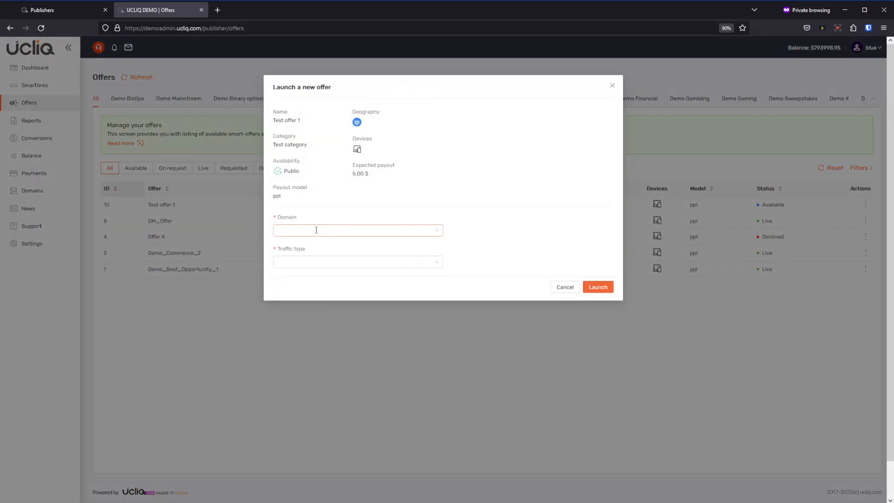
{"action": "left_click", "coordinate": [393, 229]}
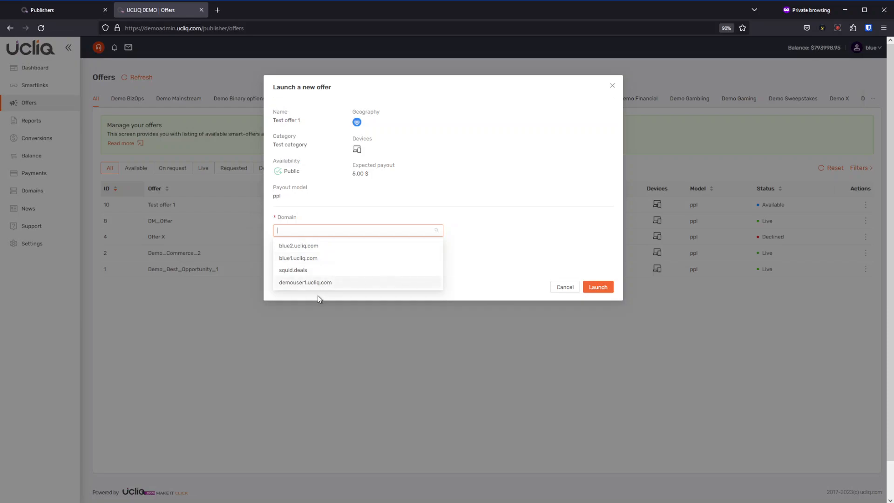
{"action": "left_click", "coordinate": [409, 283]}
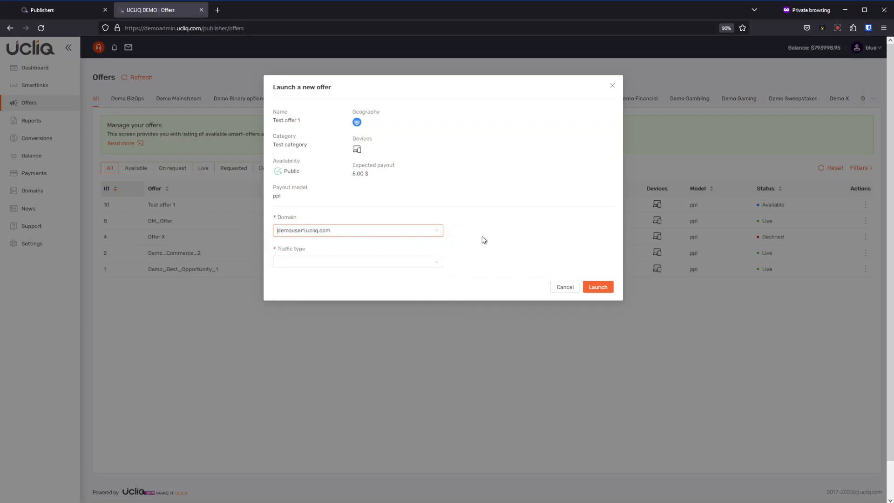
{"action": "left_click", "coordinate": [315, 265]}
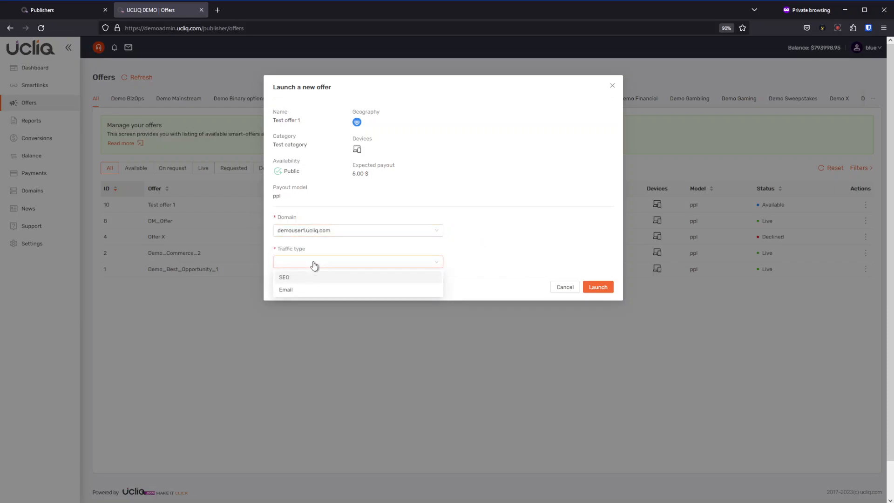
{"action": "left_click", "coordinate": [294, 279]}
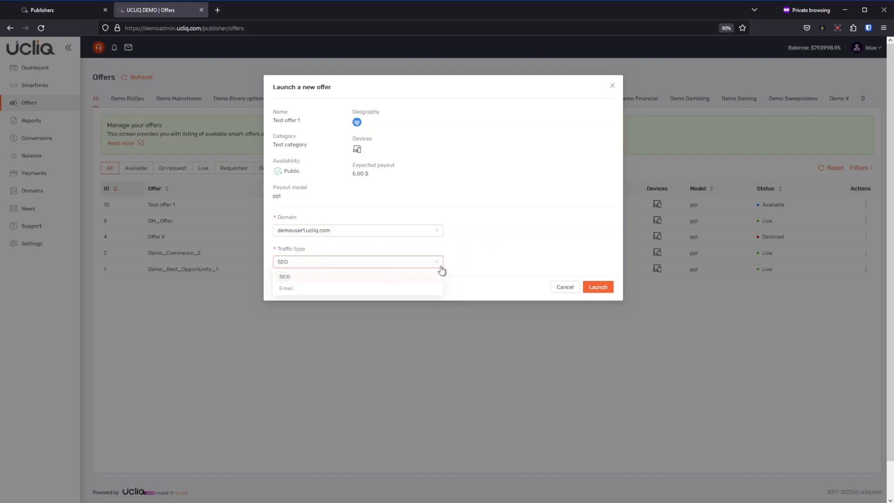
{"action": "left_click", "coordinate": [598, 287]}
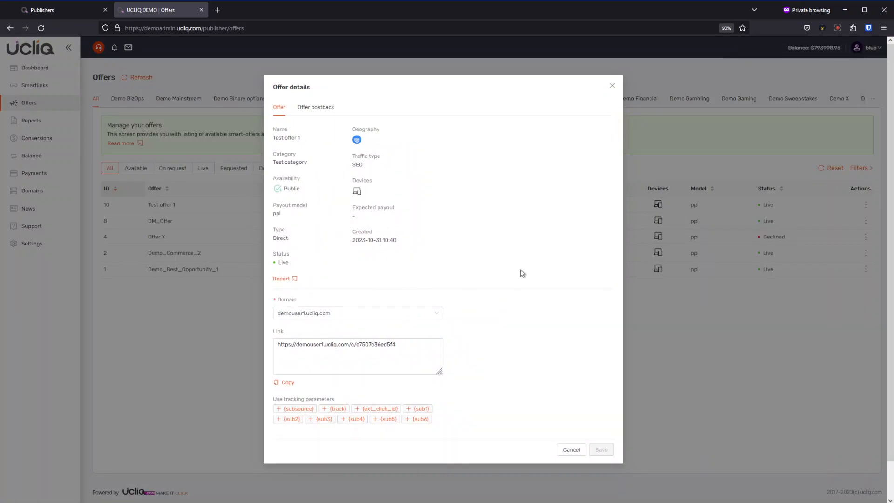
{"action": "scroll", "coordinate": [451, 280], "scroll_direction": "down", "scroll_amount": 2}
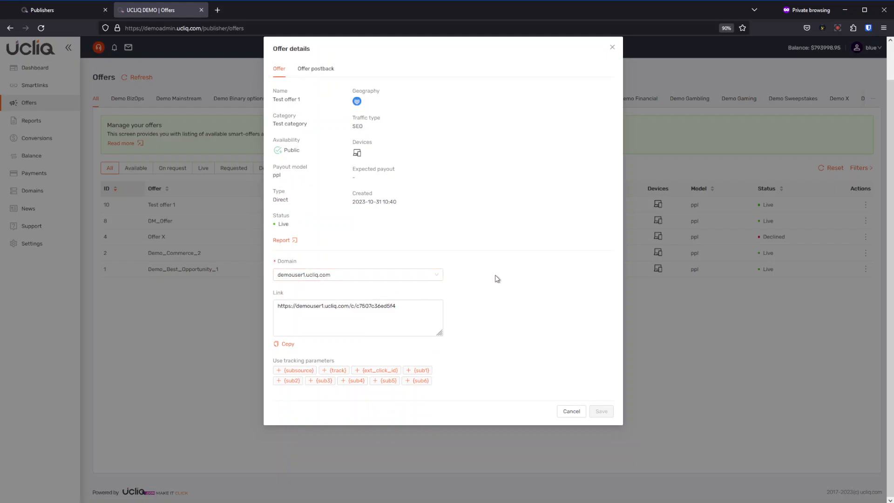
Step: Add the subsource tracking parameter with the value MEDIAcampaign to Test offer 1's link, copy the link and save the offer
{"action": "left_click", "coordinate": [407, 310]}
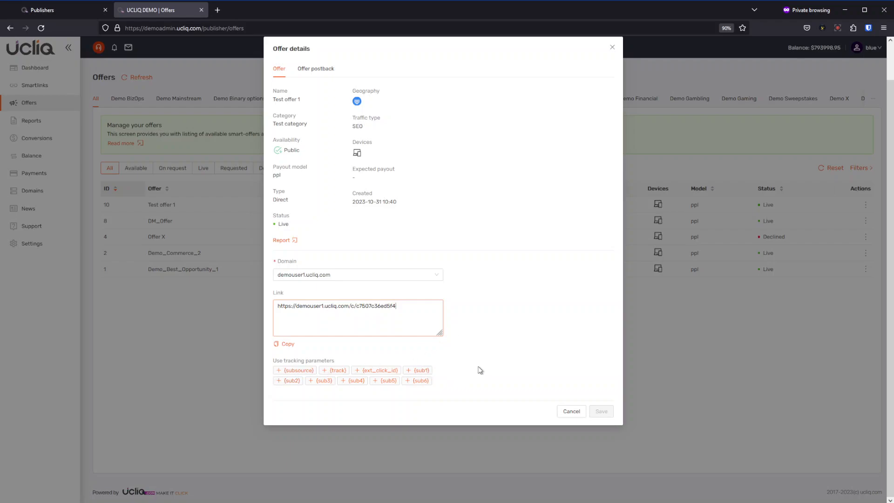
{"action": "left_click", "coordinate": [296, 370]}
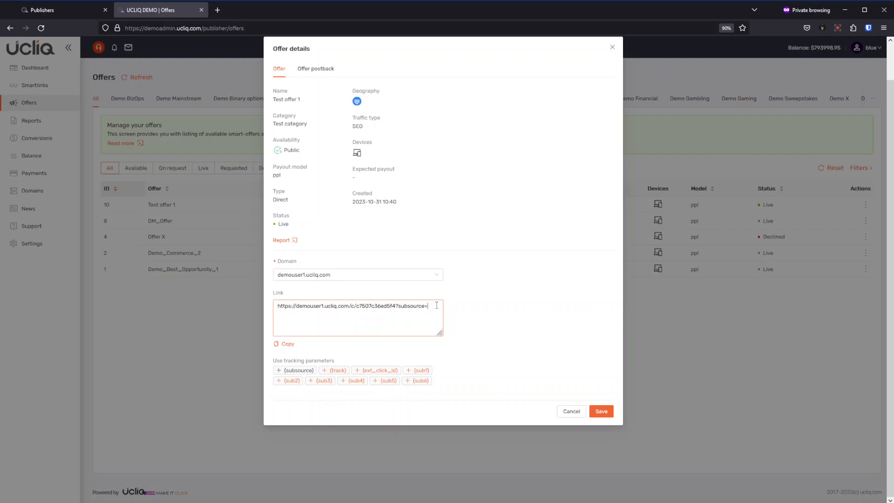
{"action": "type", "text": "MEDI"}
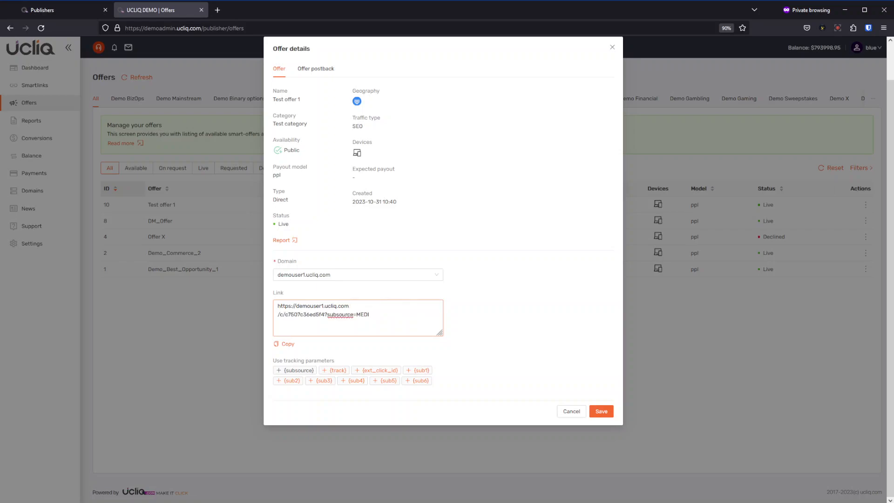
{"action": "type", "text": "A"}
{"action": "type", "text": "campai"}
{"action": "type", "text": "g"}
{"action": "type", "text": "b"}
{"action": "left_click", "coordinate": [483, 309]}
{"action": "left_click", "coordinate": [285, 344]}
{"action": "left_click", "coordinate": [587, 412]}
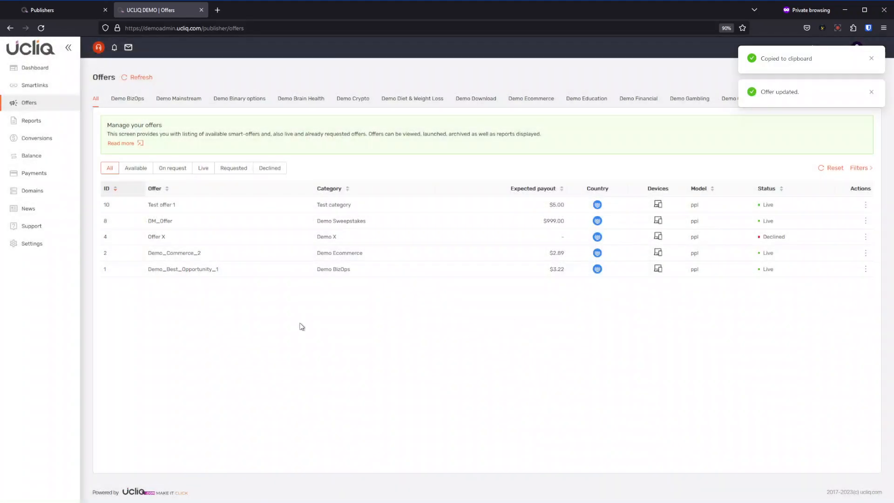
Step: Visit the copied tracking link in a new browser tab and follow the landing page's "Show me how!" call to action to the offer page
{"action": "left_click", "coordinate": [218, 10]}
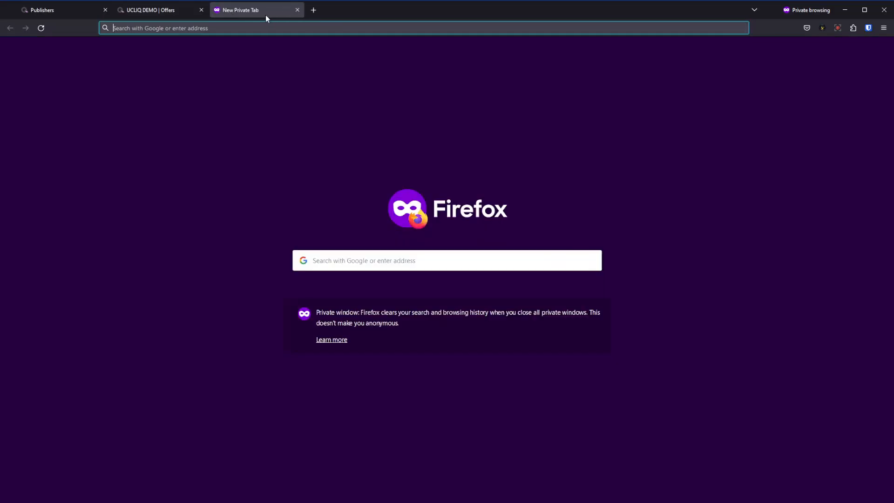
{"action": "left_click", "coordinate": [253, 29]}
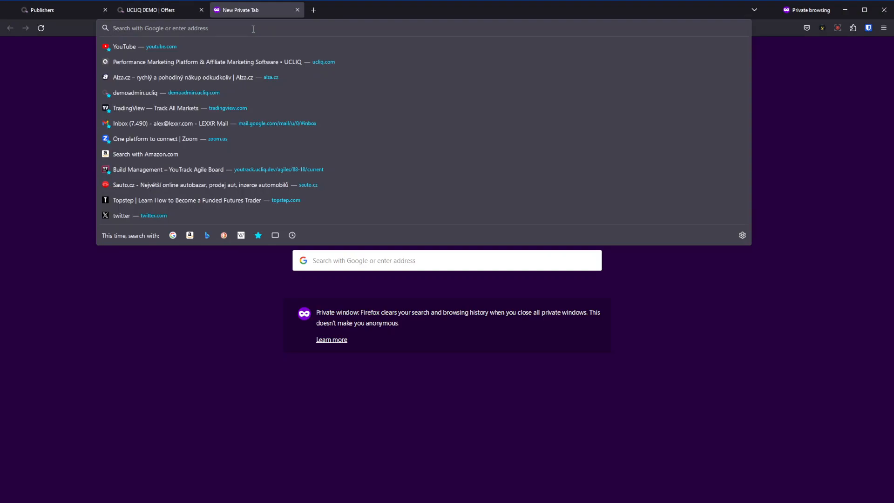
{"action": "key", "text": "ctrl+v"}
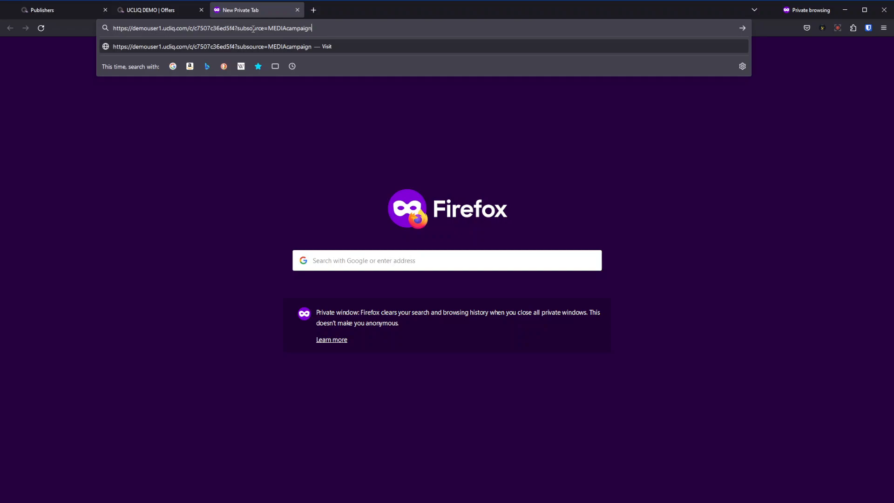
{"action": "key", "text": "Return"}
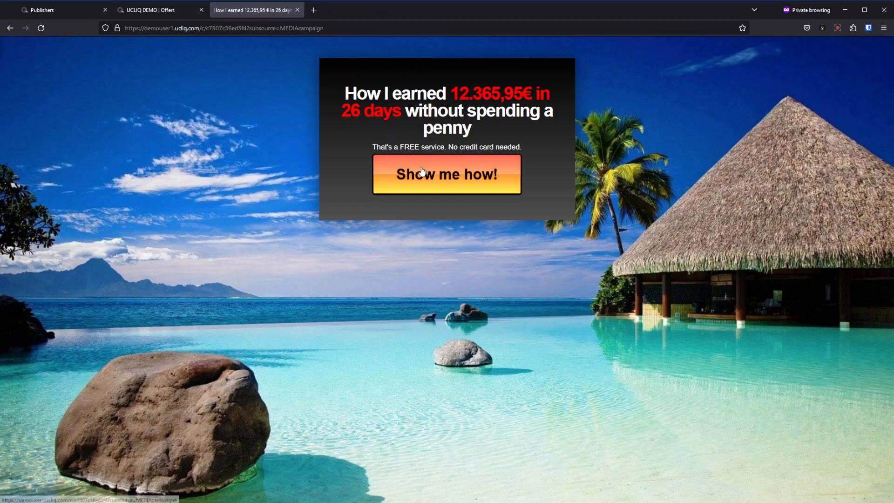
{"action": "left_click", "coordinate": [383, 152]}
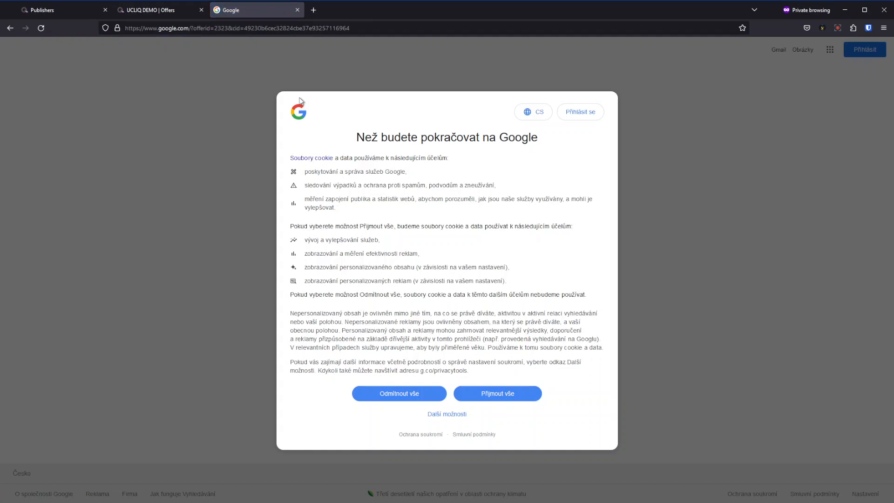